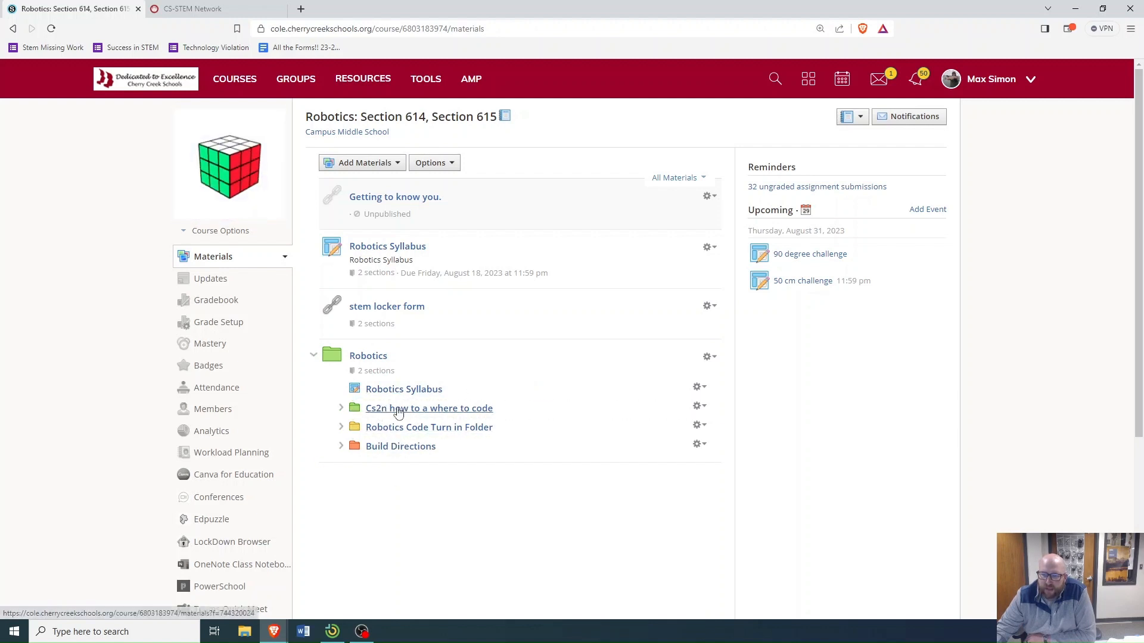
Look through the contents of the "Cs2n how to a where to code" and "Robotics Code Turn in Folder" folders
left_click(341, 409)
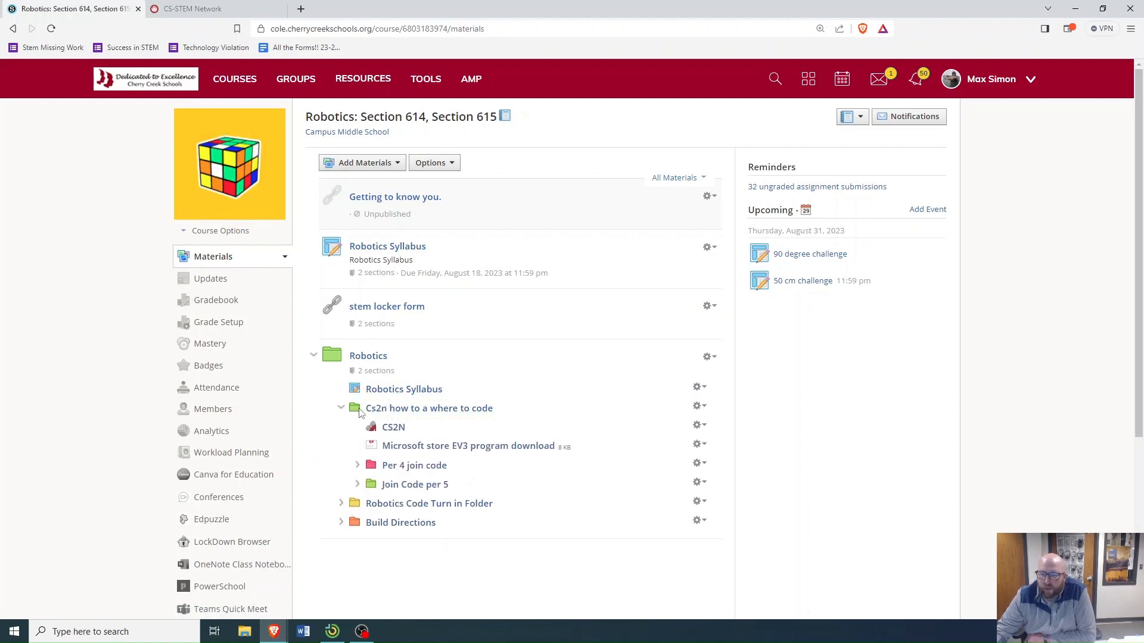
scroll(383, 403, "down", 1)
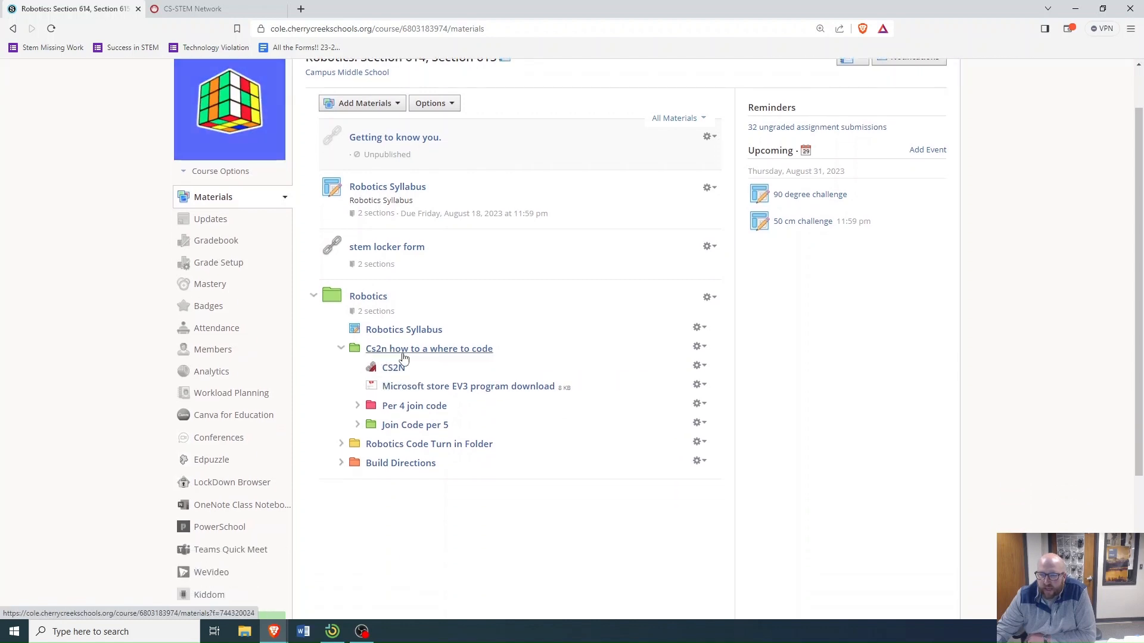
left_click(341, 444)
scroll(427, 457, "down", 3)
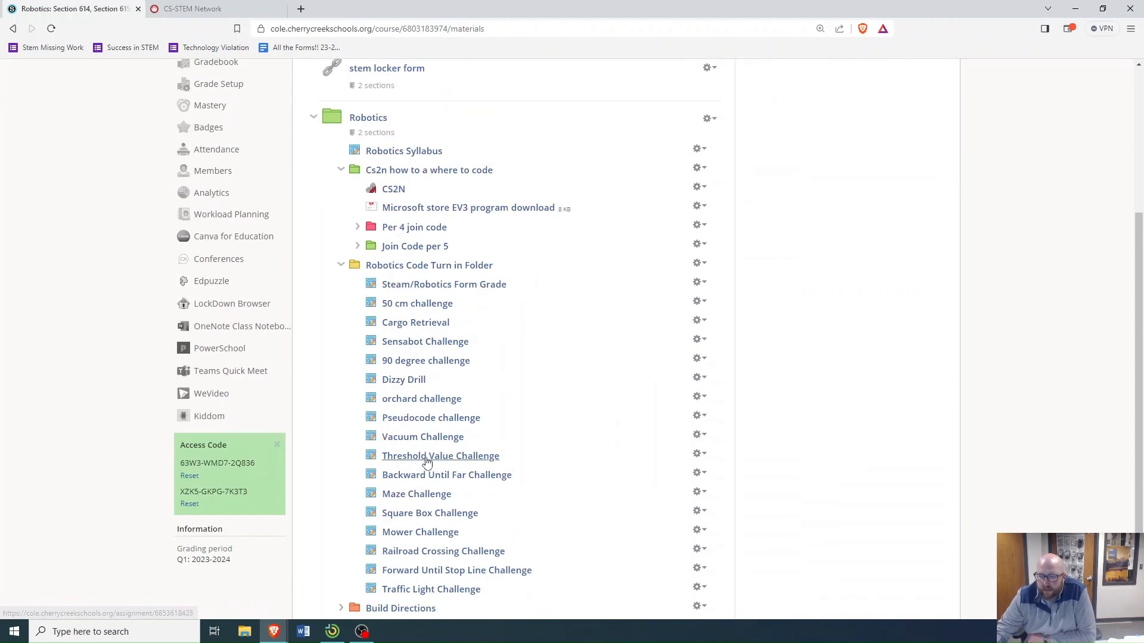
left_click(342, 265)
Expand the Build Directions folder and move it out of the Robotics folder to the top level of the course materials
left_click(342, 285)
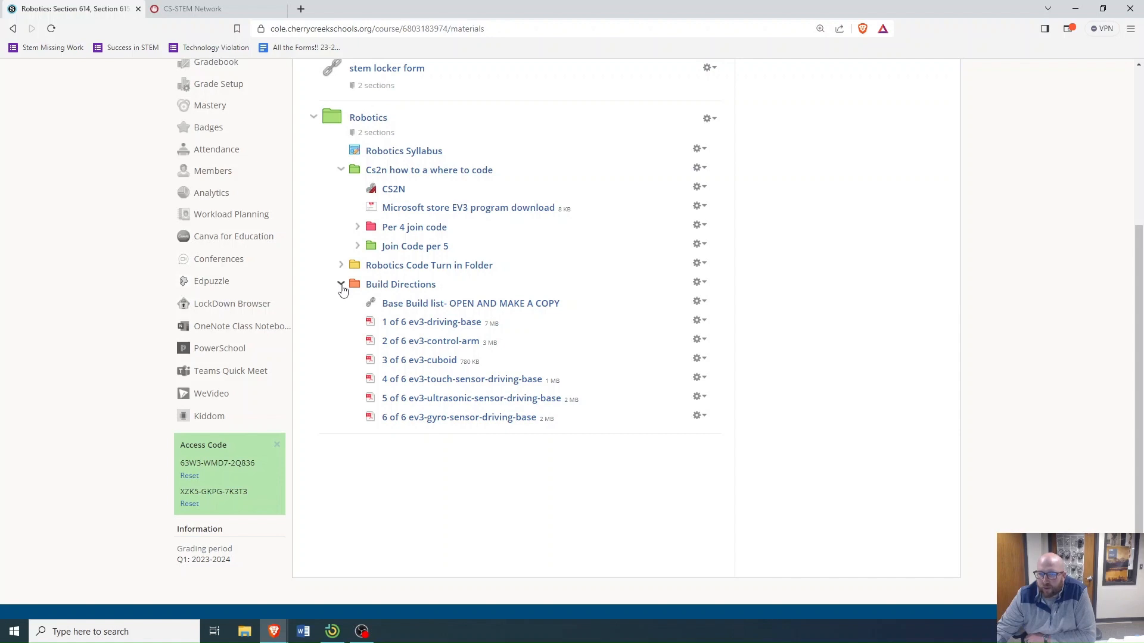
left_click_drag(342, 290, 344, 293)
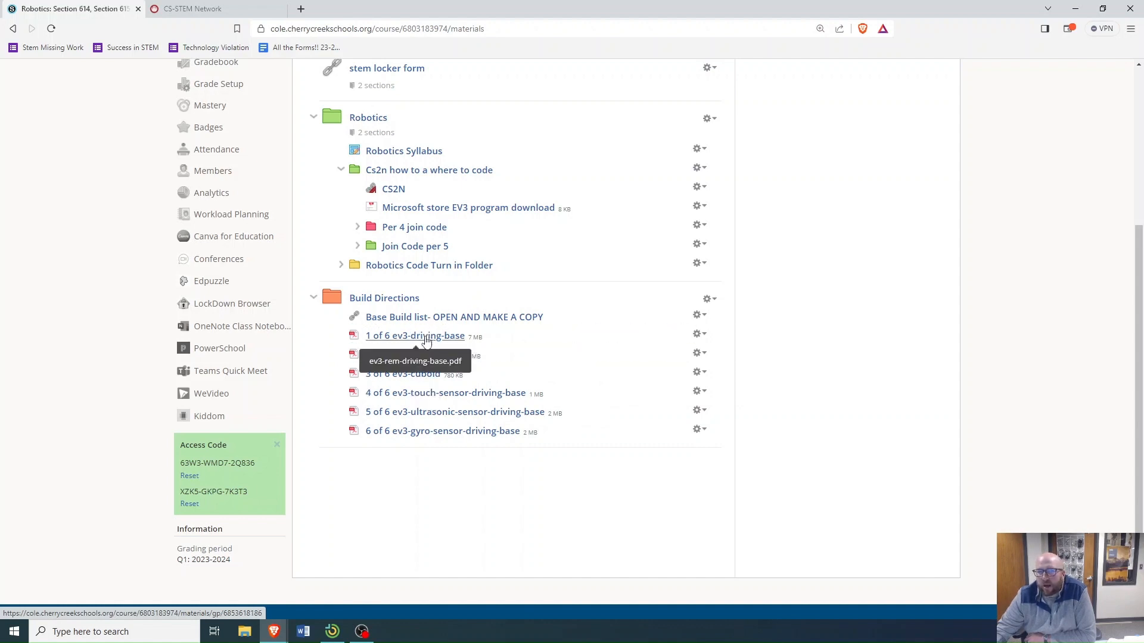
left_click_drag(428, 340, 416, 386)
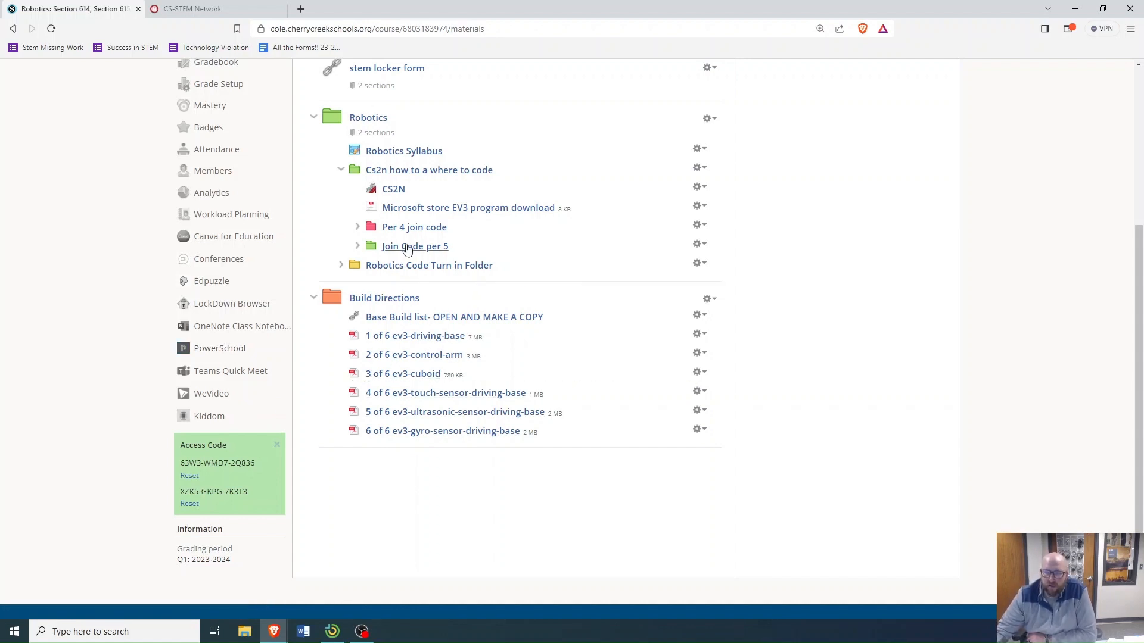
Open the CS2N link from the course materials and switch to the already open CS-STEM Network curriculum page
left_click(395, 190)
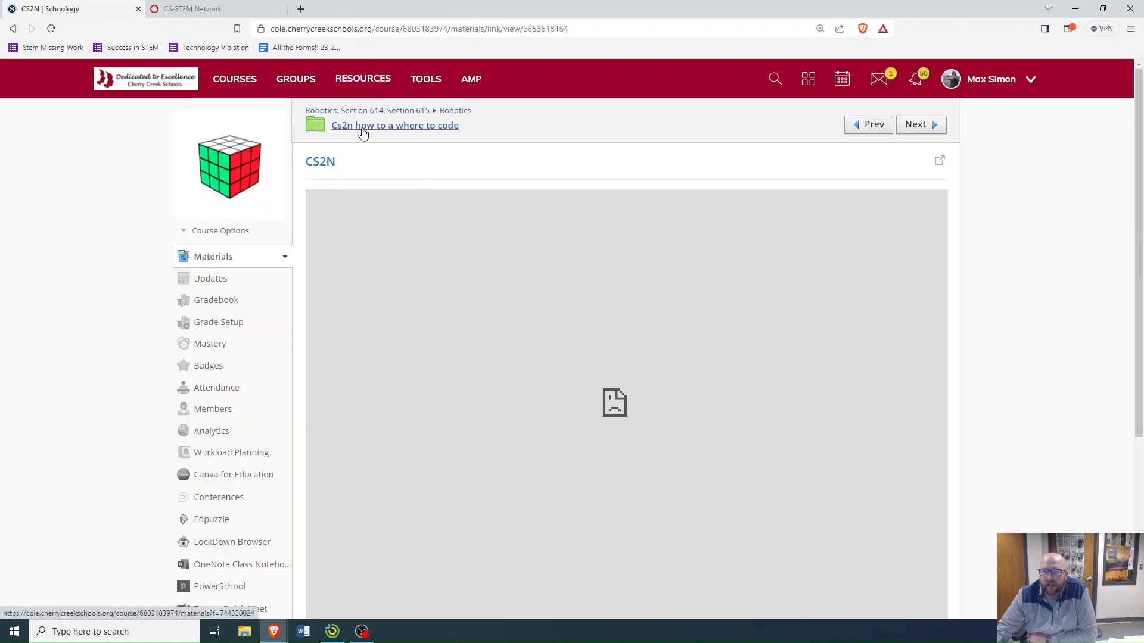
left_click(318, 165)
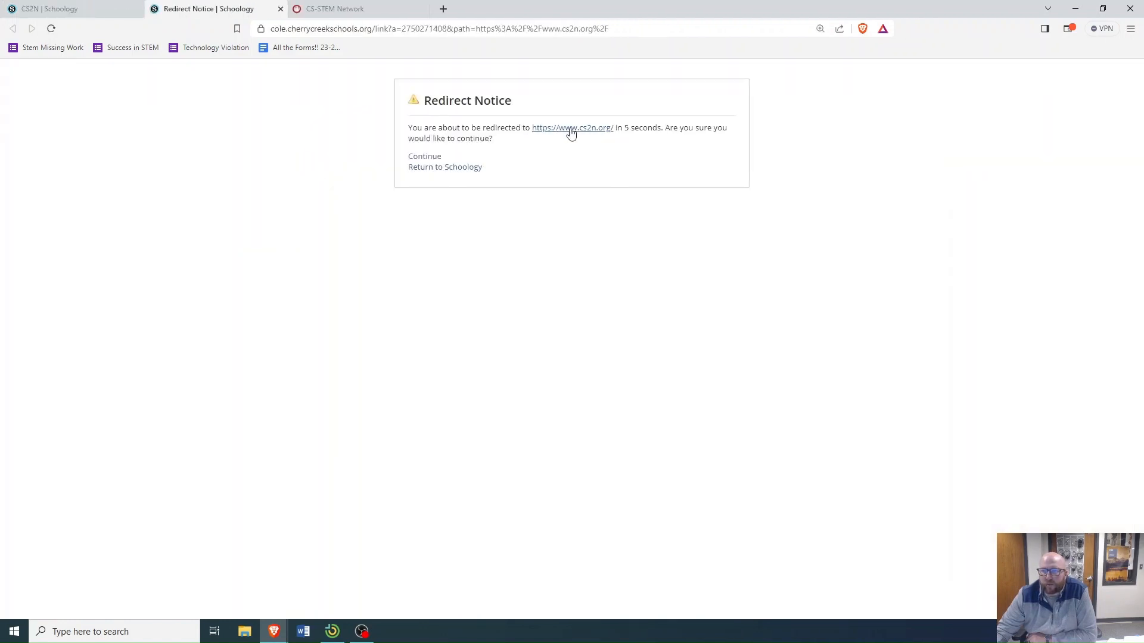
left_click(361, 10)
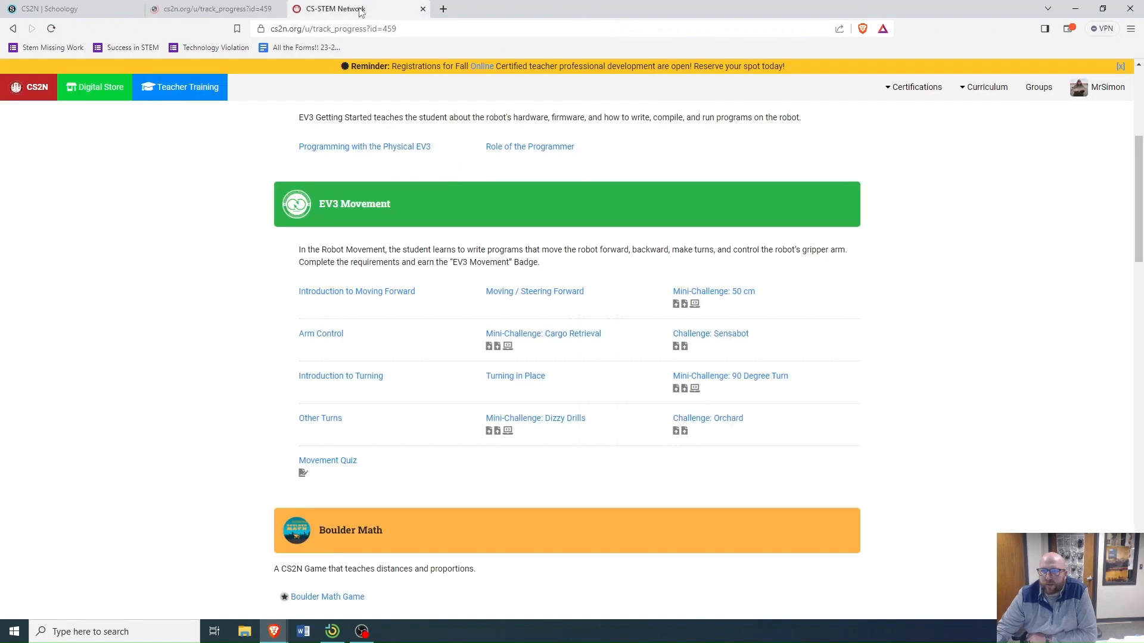
Check the CS2N Groups page, return to the curriculum, and review the EV3 Getting Started and EV3 Movement lessons
scroll(1033, 190, "up", 1)
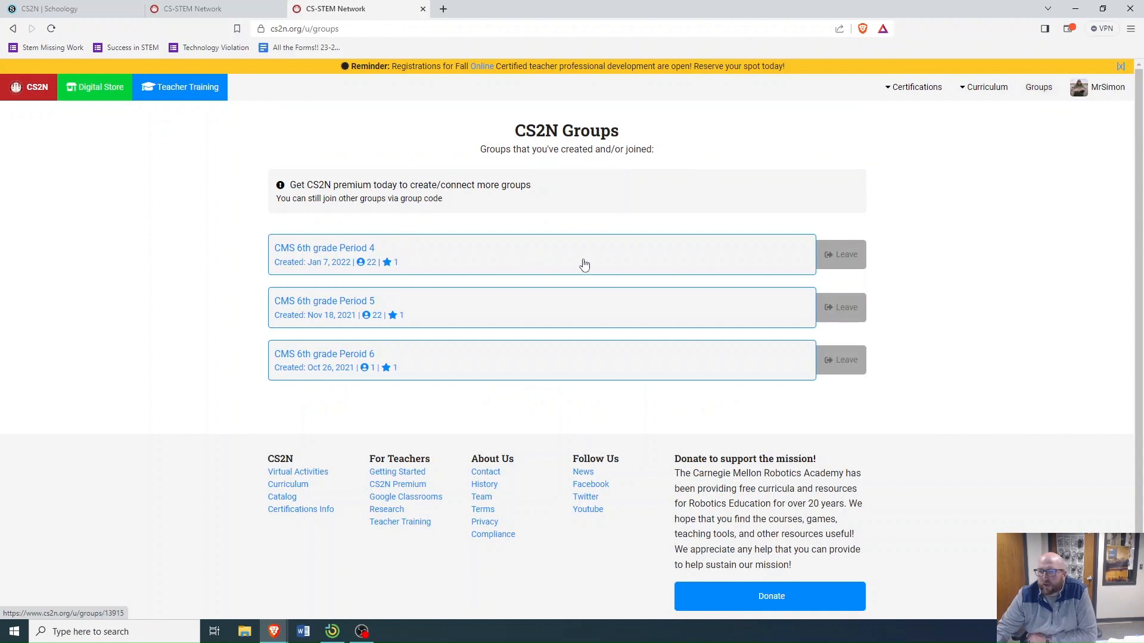
left_click(14, 29)
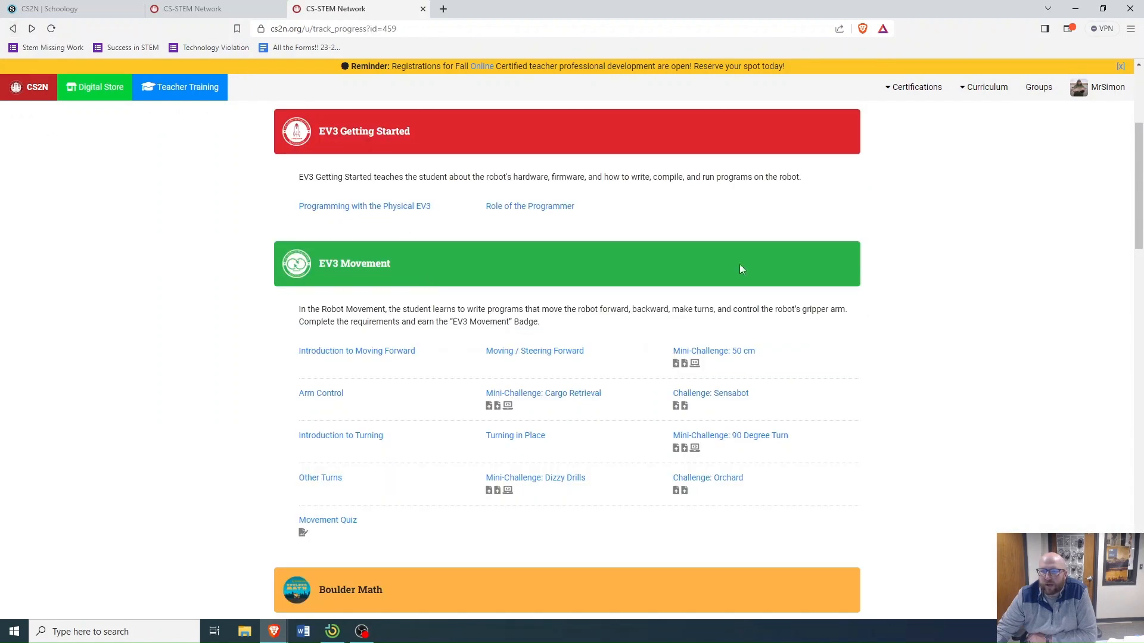
scroll(701, 327, "up", 4)
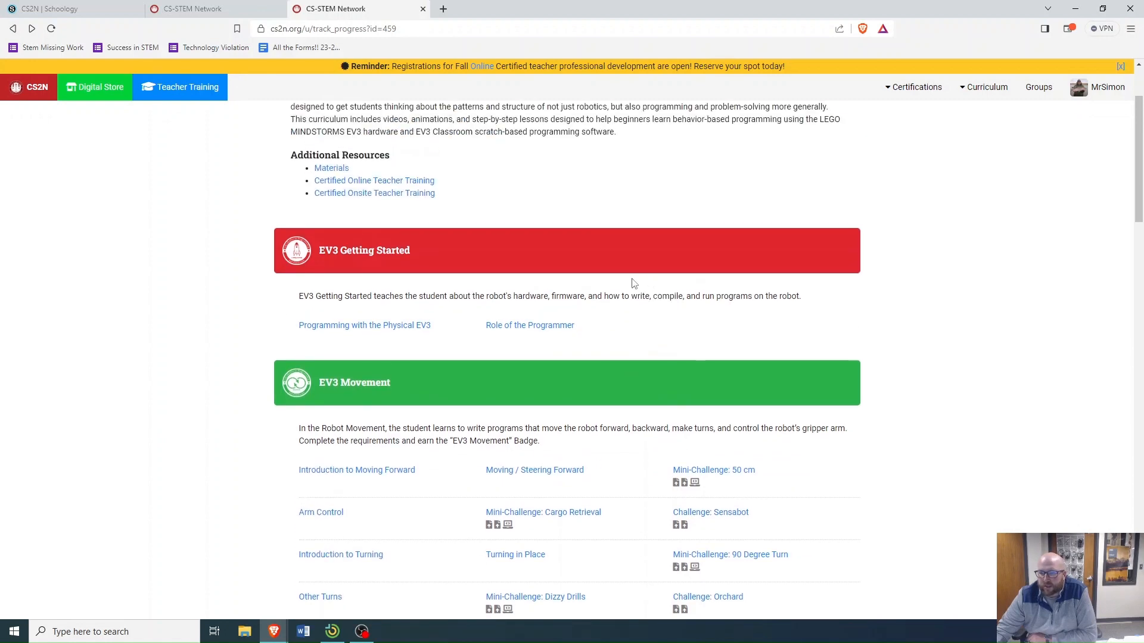
scroll(480, 306, "down", 4)
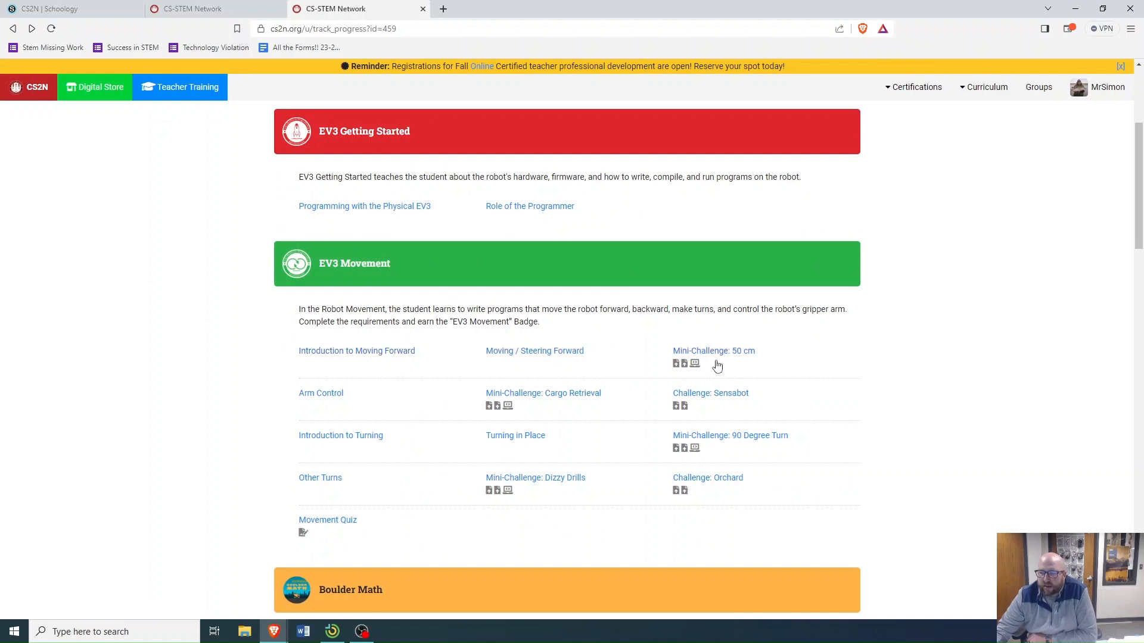
Return to the Schoology Robotics course materials and expand the Robotics folder and its Robotics Code Turn in Folder
left_click(104, 12)
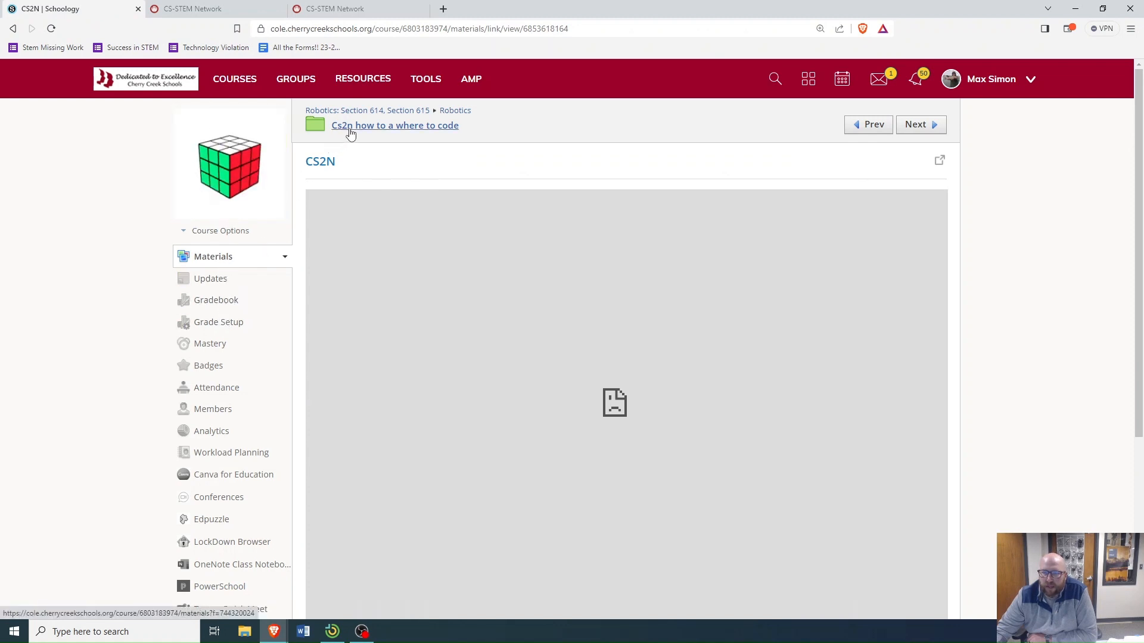
left_click(362, 112)
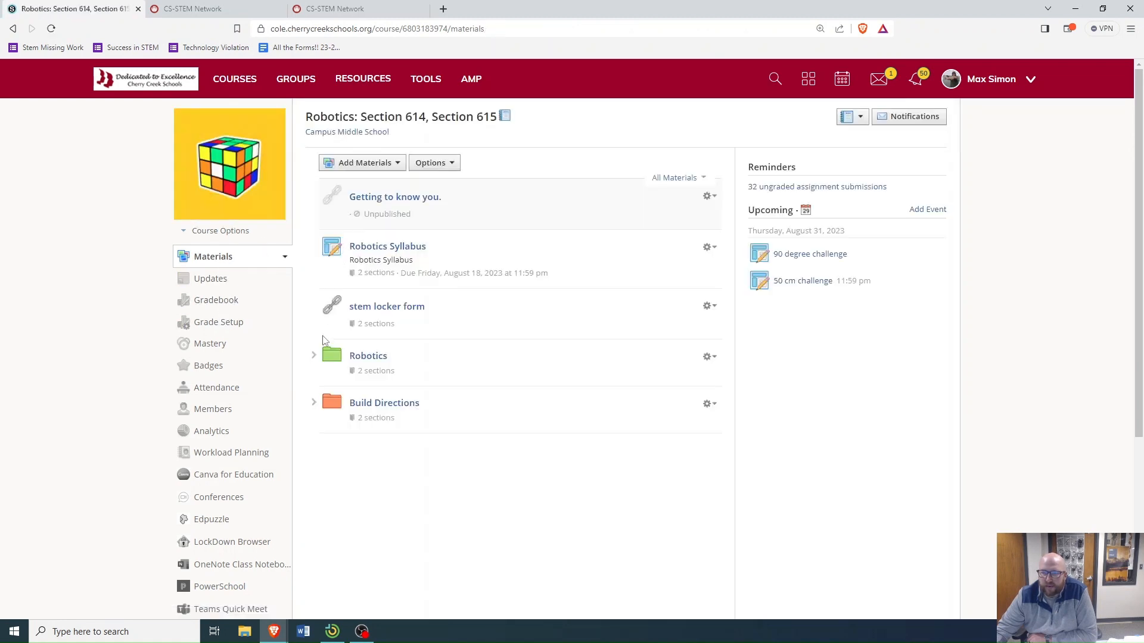
left_click(314, 357)
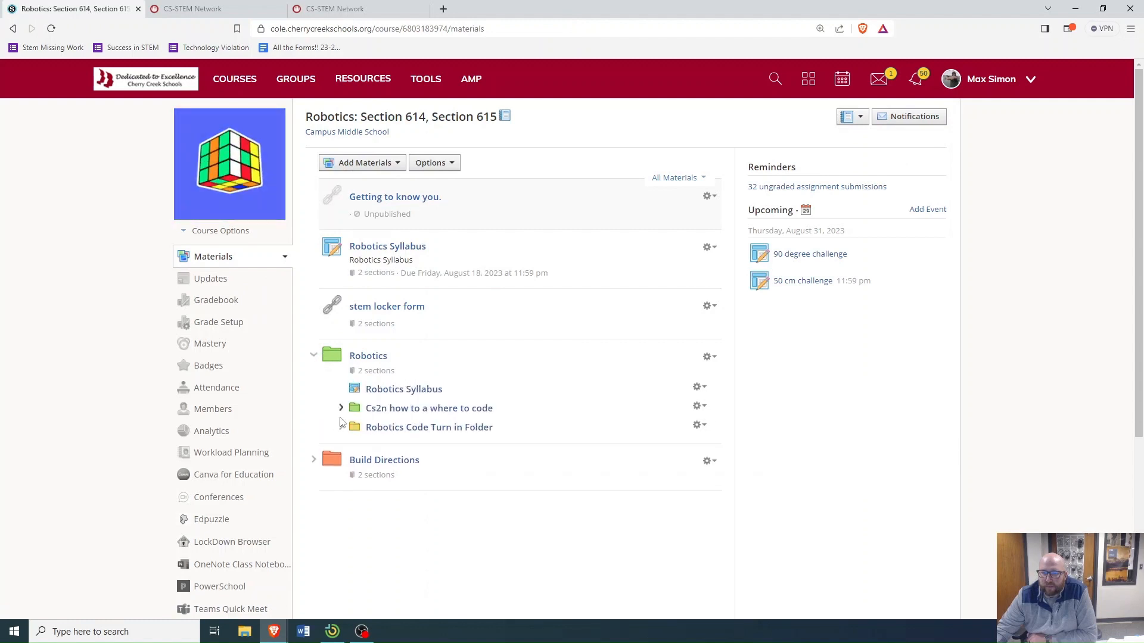
left_click_drag(337, 464, 377, 437)
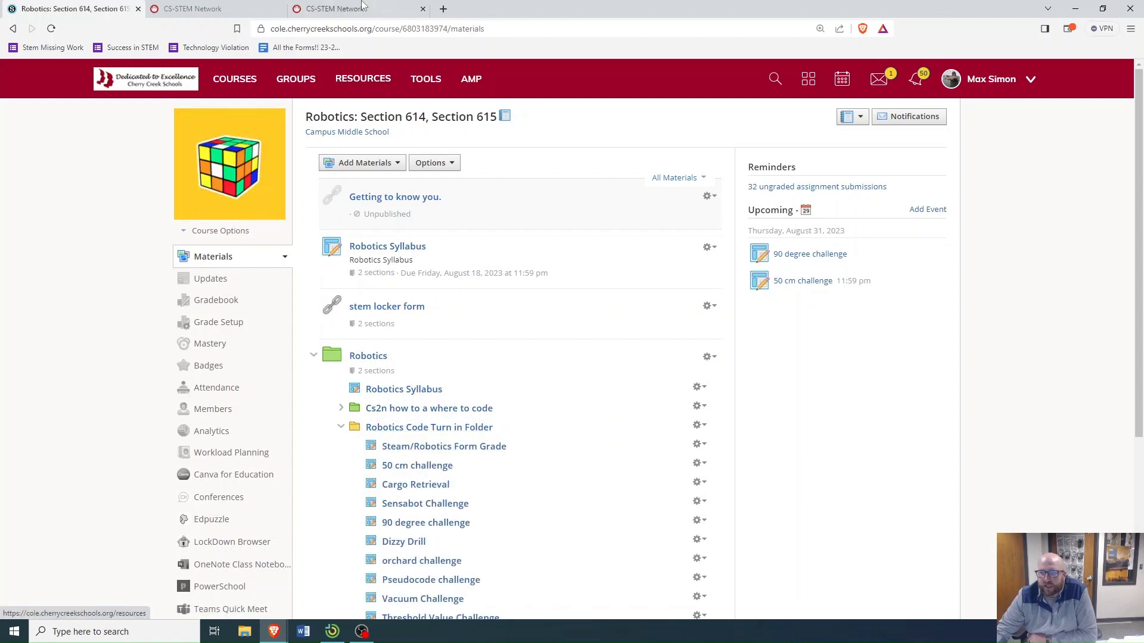
Compare the EV3 Movement challenges on CS2N with the assignments in Schoology's Robotics Code Turn in Folder
left_click(337, 9)
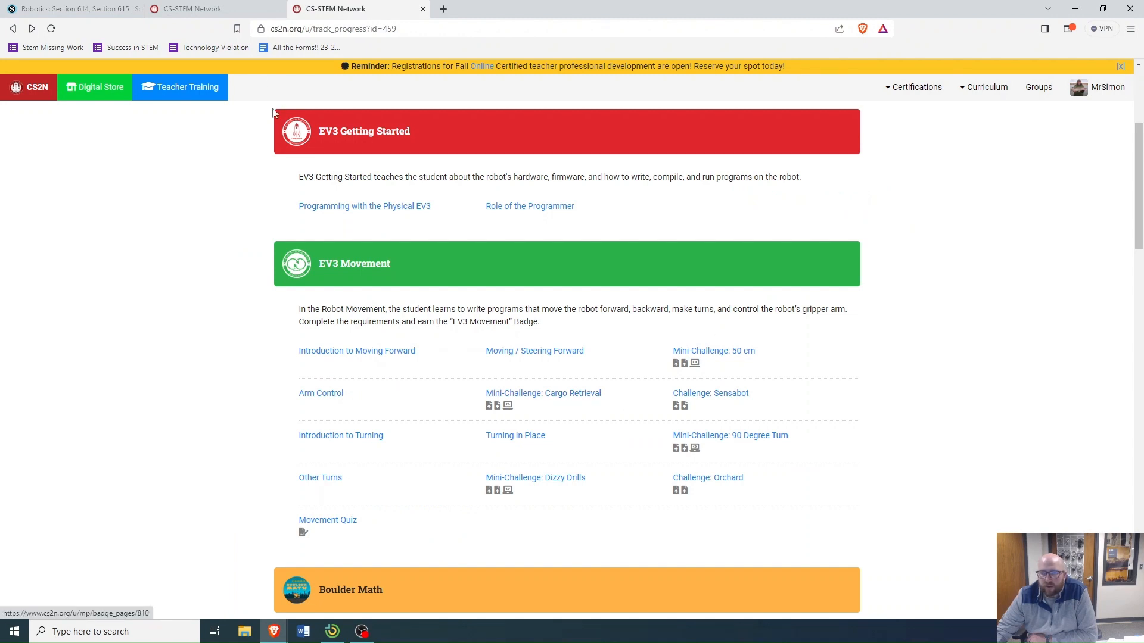
left_click(105, 10)
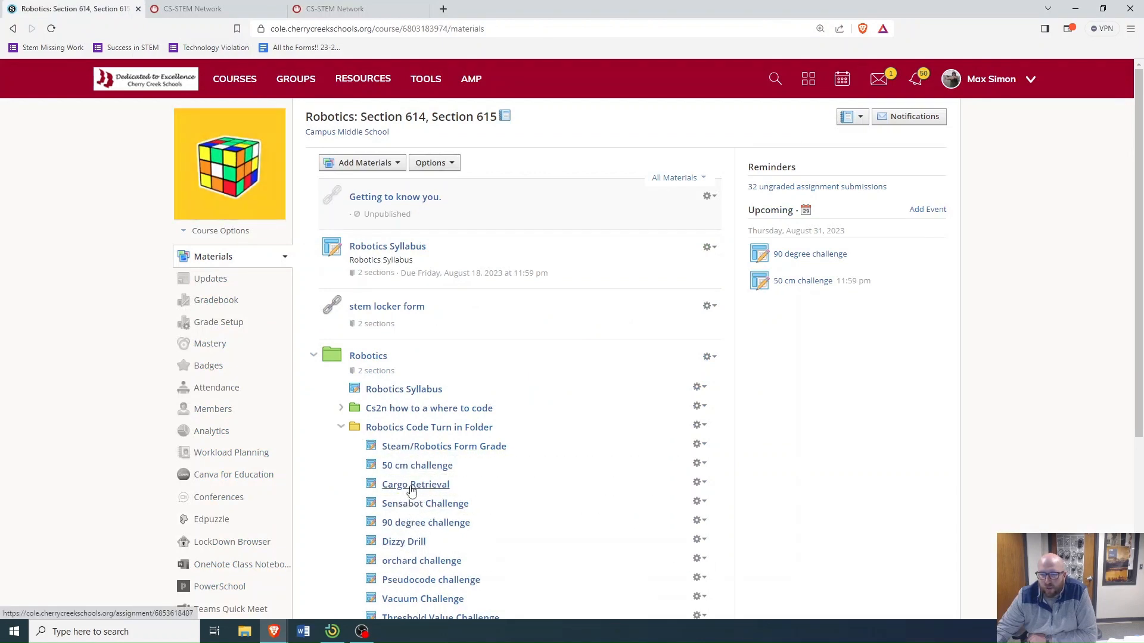
scroll(412, 542, "down", 2)
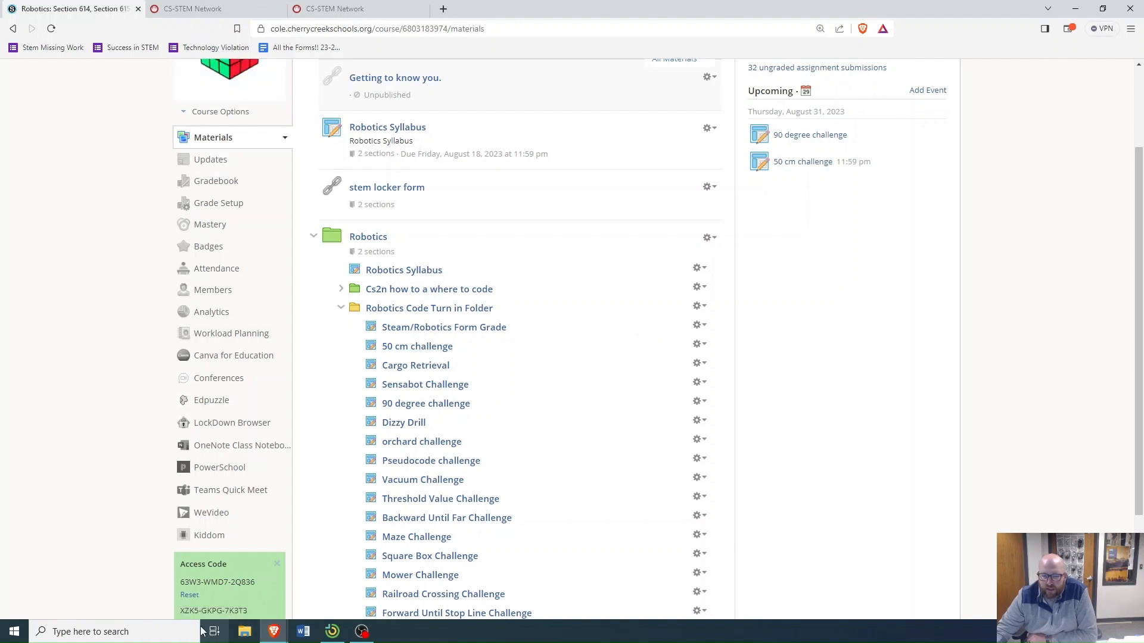
Expand the "Cs2n how to a where to code" folder and open the "Microsoft store EV3 program download" item
scroll(368, 277, "up", 1)
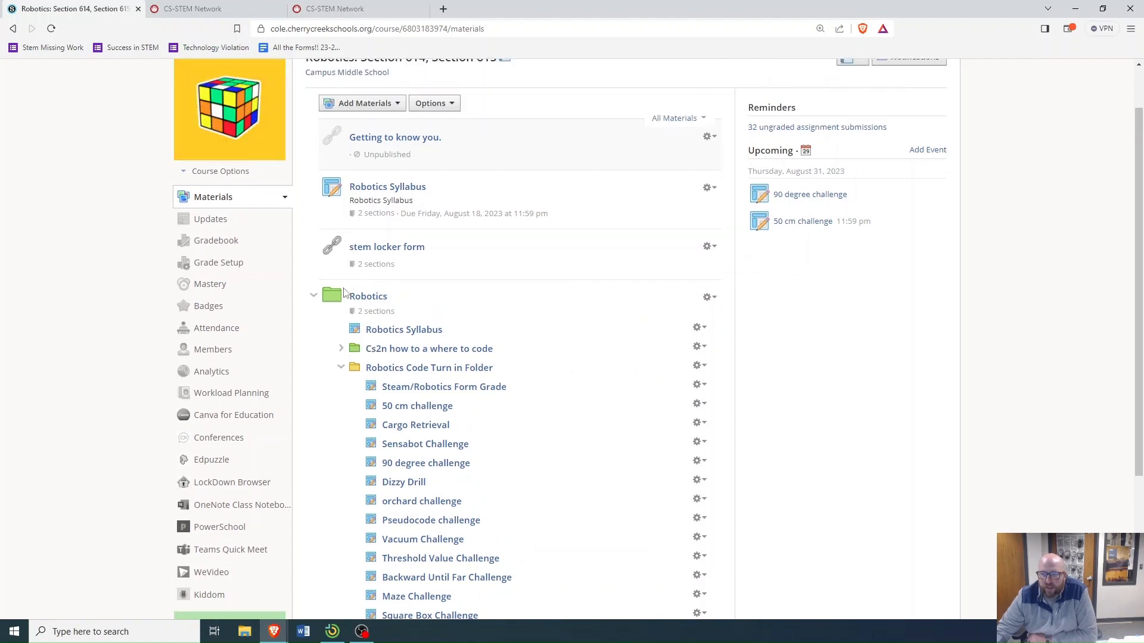
left_click(341, 349)
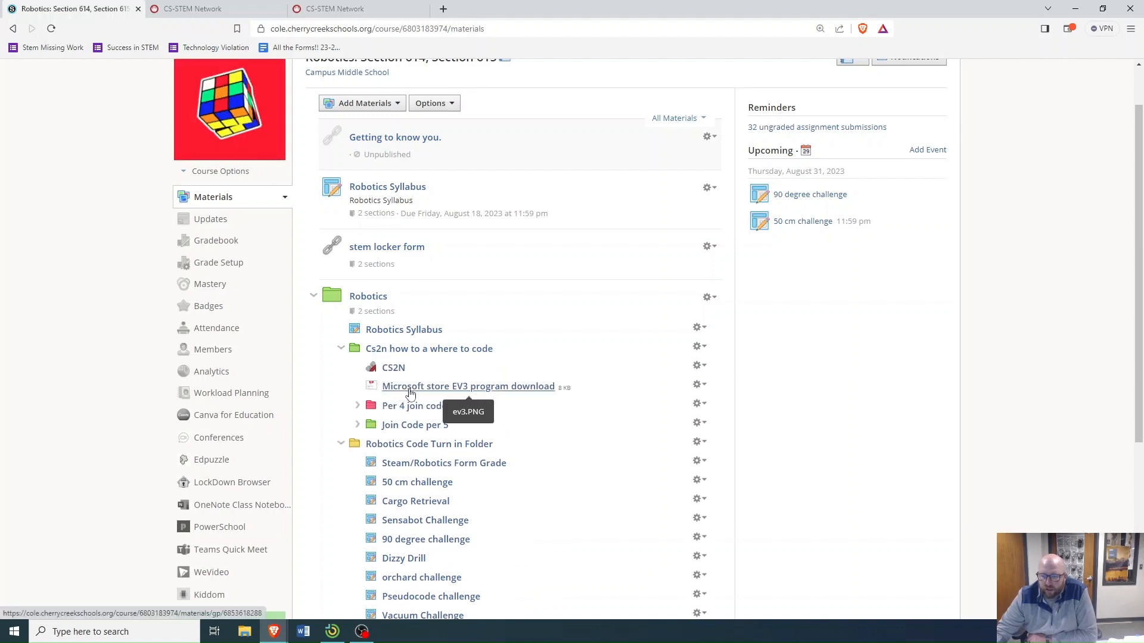
left_click(457, 388)
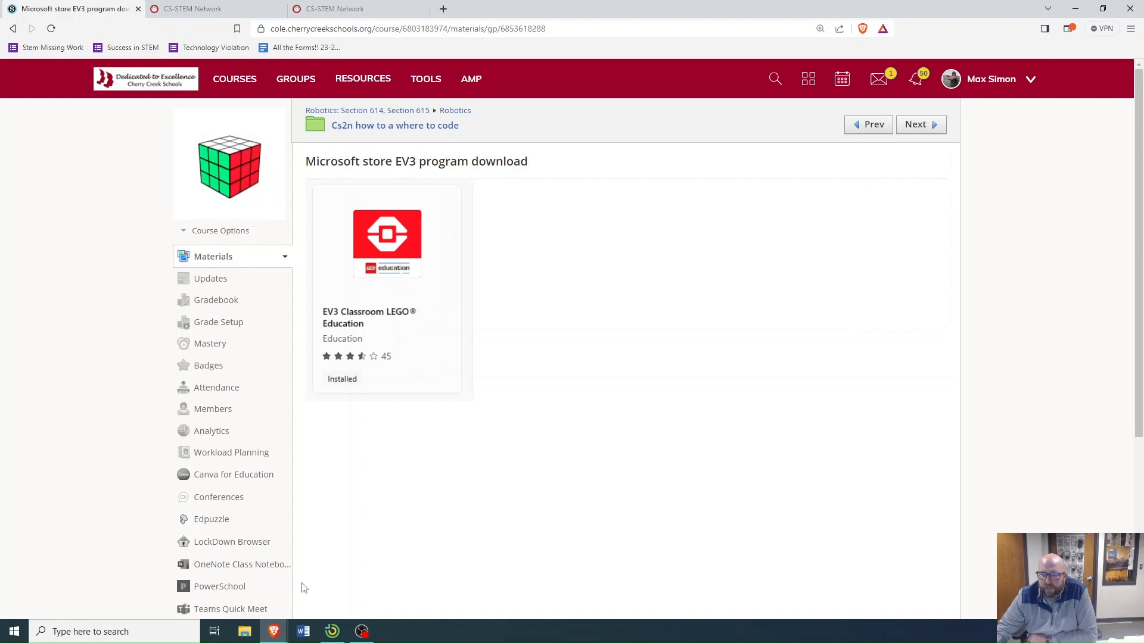
Search Windows for "stor" and launch the Microsoft Store app
left_click(149, 633)
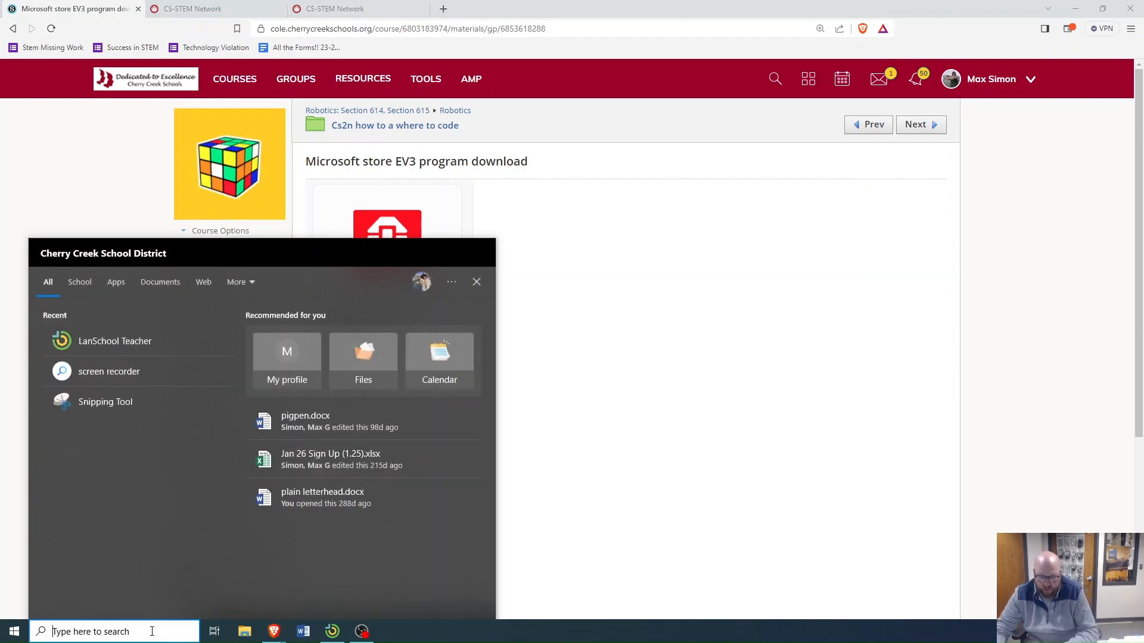
type("stor")
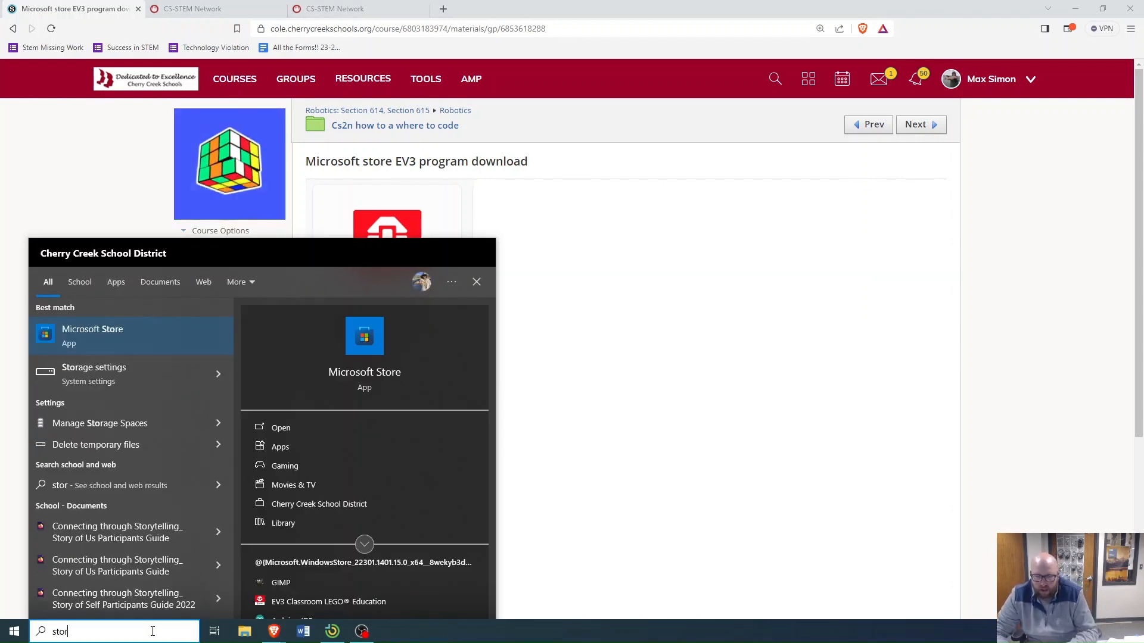
left_click(112, 345)
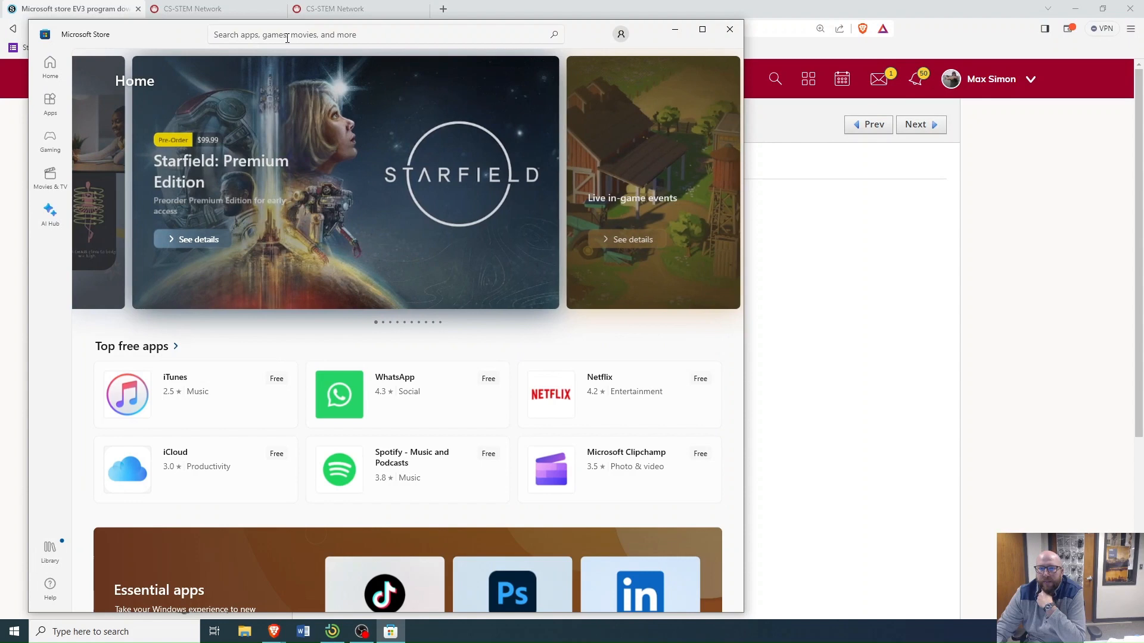
Search the Microsoft Store for "ev3" and open the EV3 Classroom LEGO Education product page
left_click(287, 35)
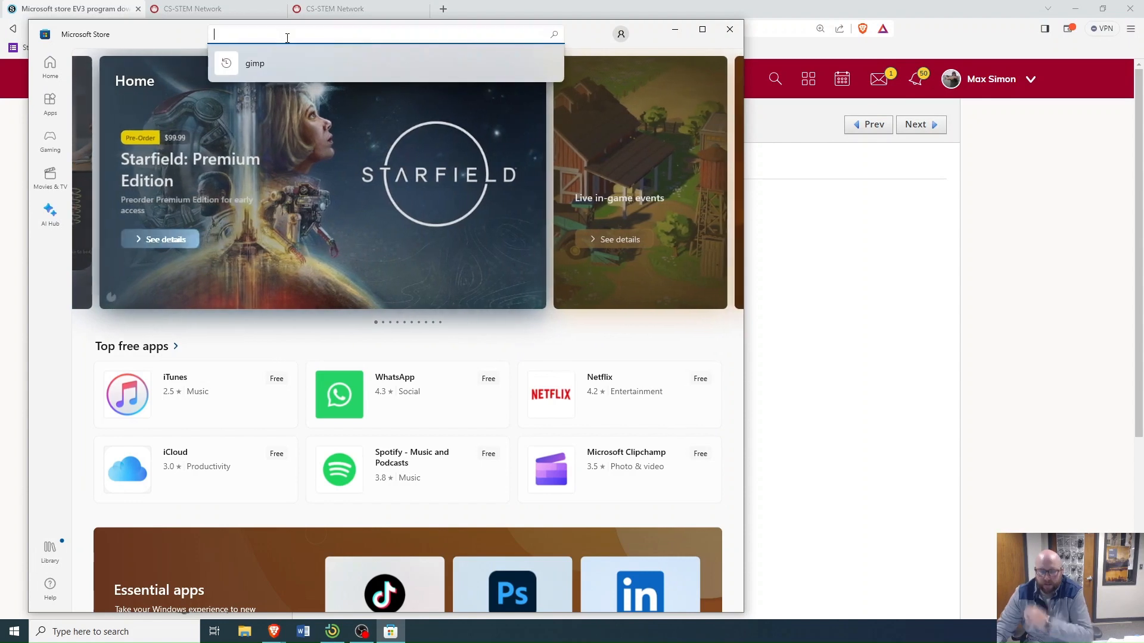
type("ev3")
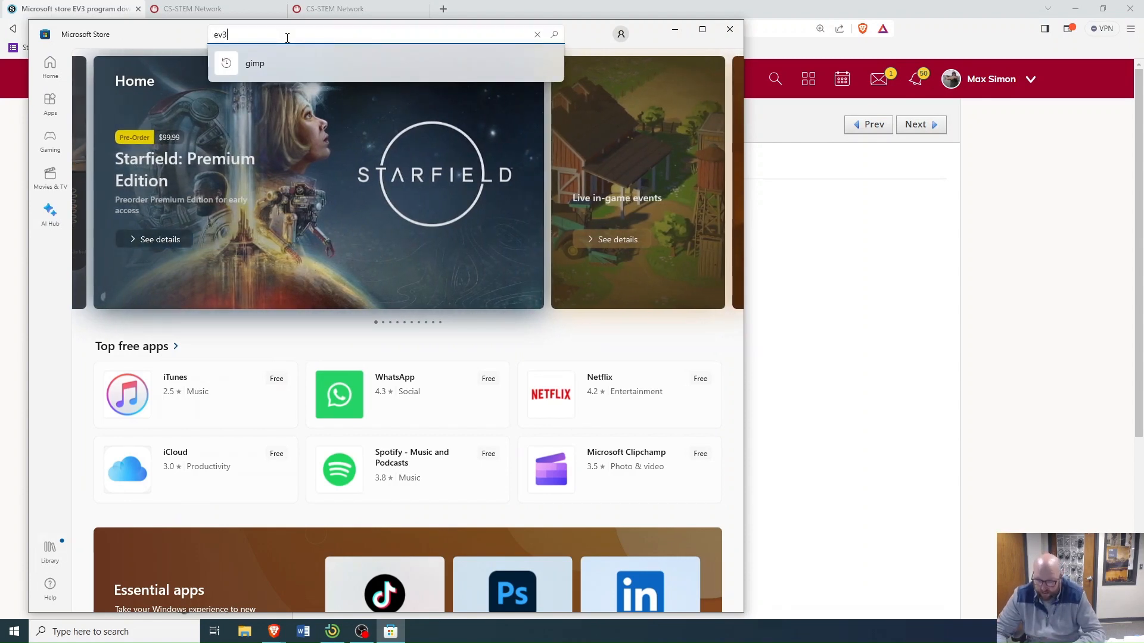
key("Return")
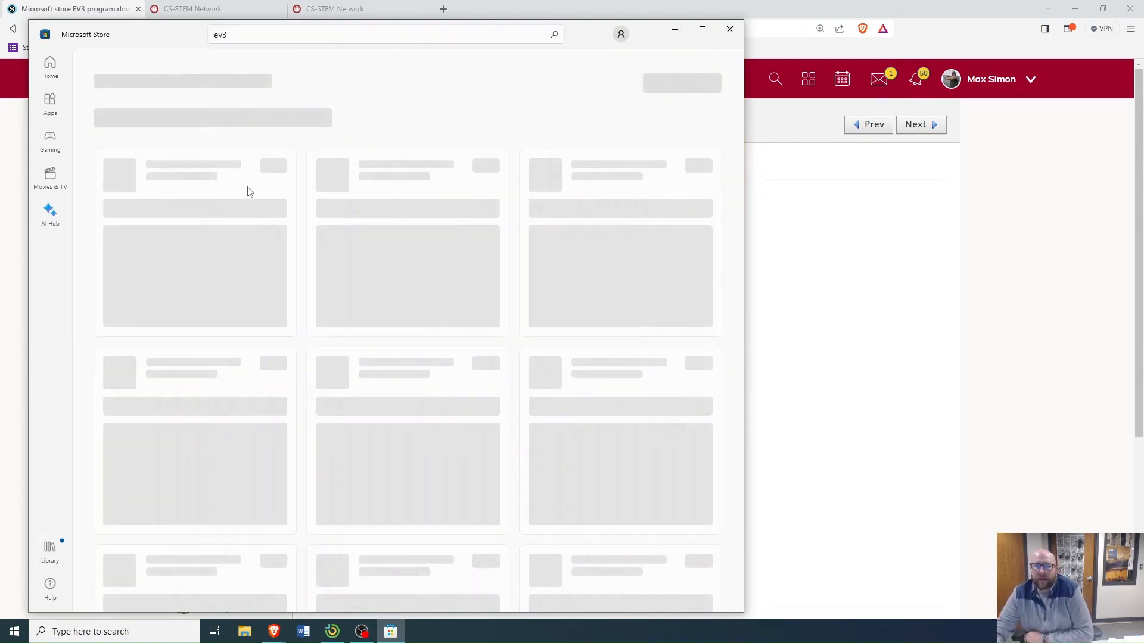
left_click(232, 182)
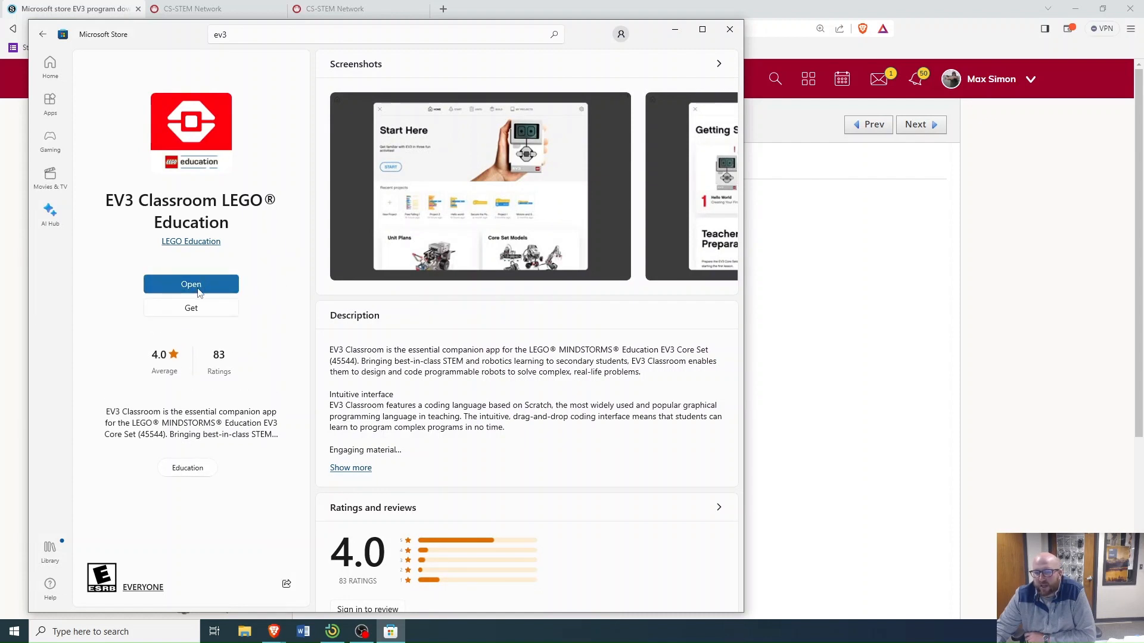
Launch EV3 Classroom from its store page and create a new project
left_click(199, 291)
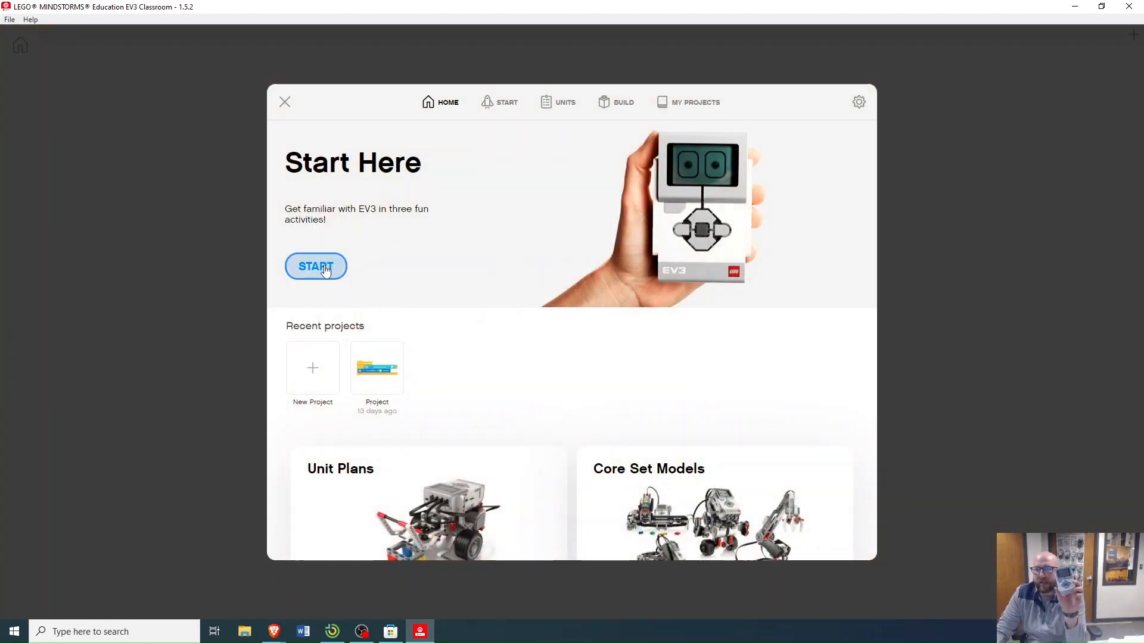
left_click(321, 373)
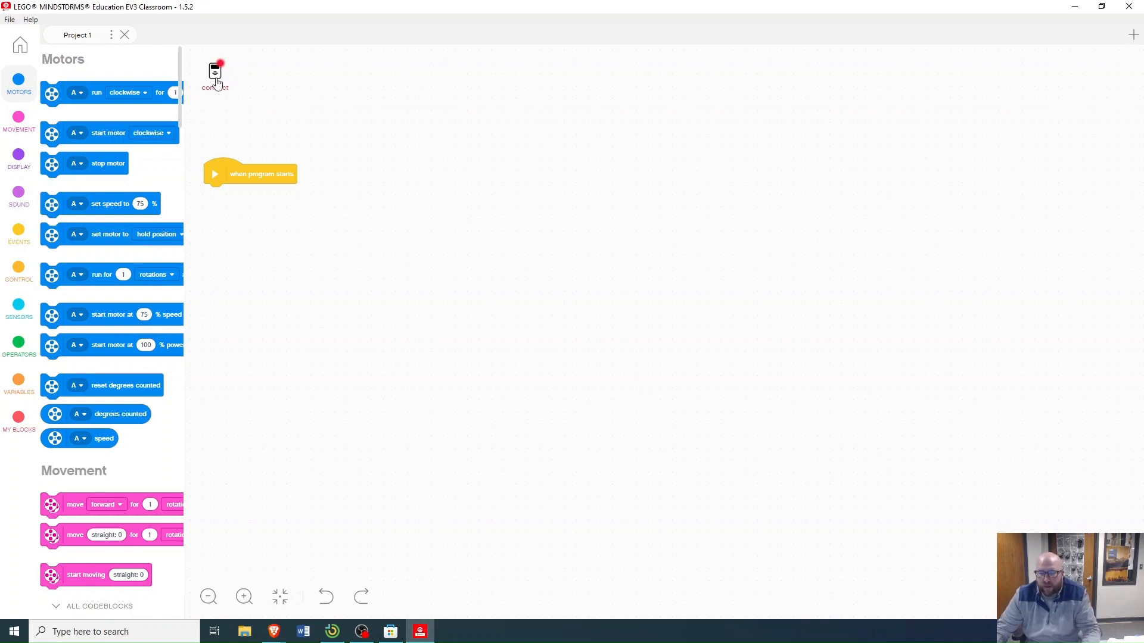
Reposition the "when program starts" block and attach a move forward block set to 7 rotations beneath it
left_click_drag(244, 174, 399, 168)
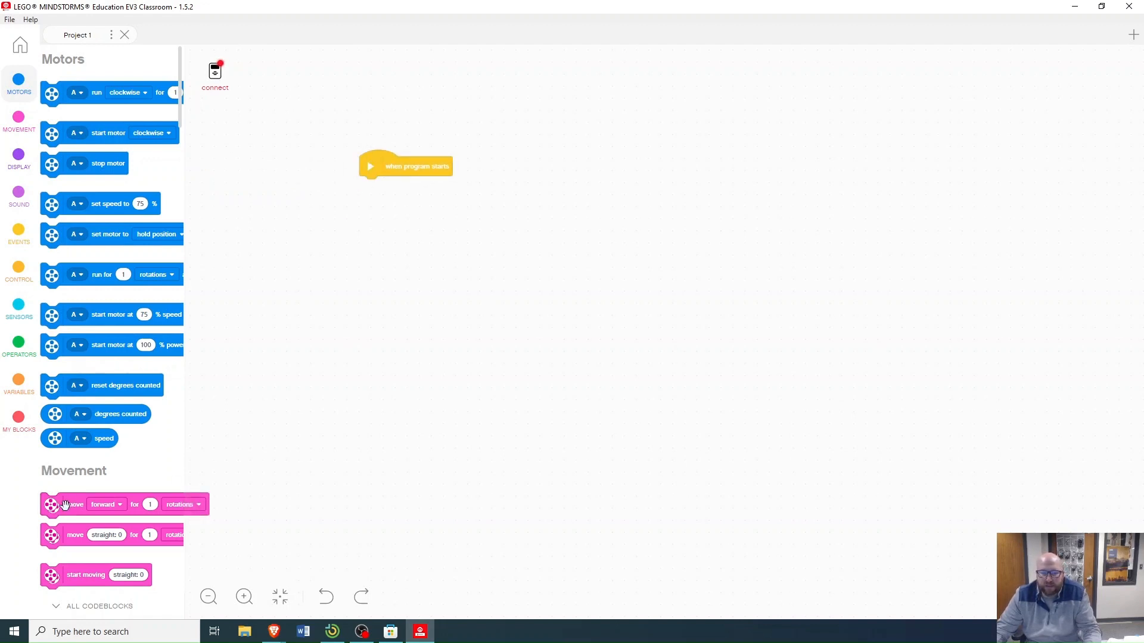
left_click_drag(66, 506, 374, 190)
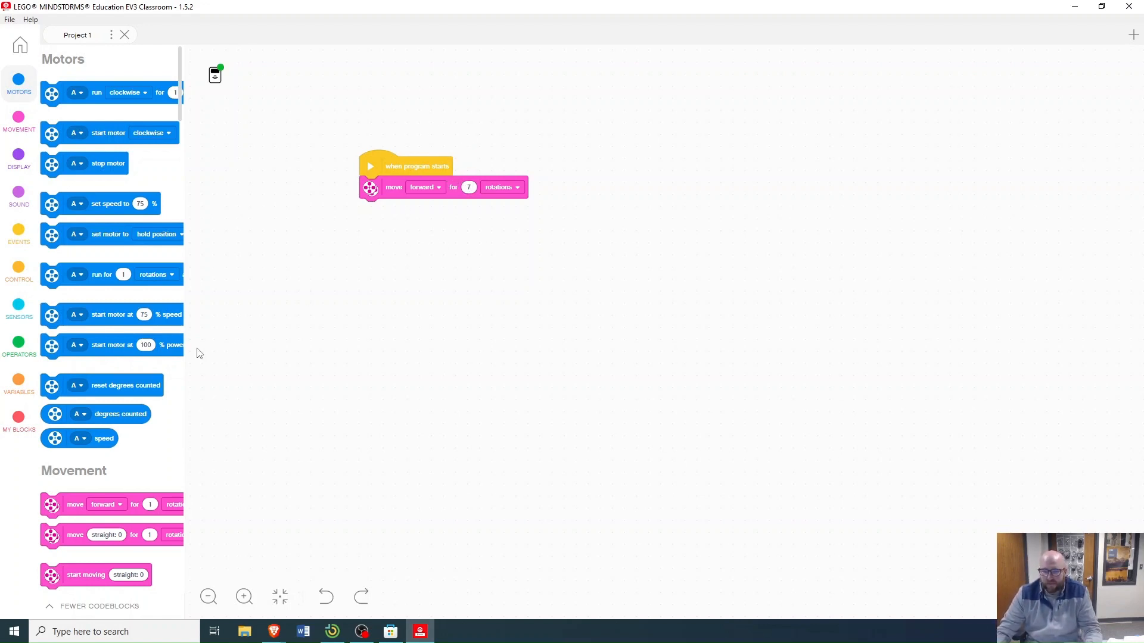
Browse the code block palette and bring up the Control blocks
scroll(75, 397, "down", 3)
left_click(18, 270)
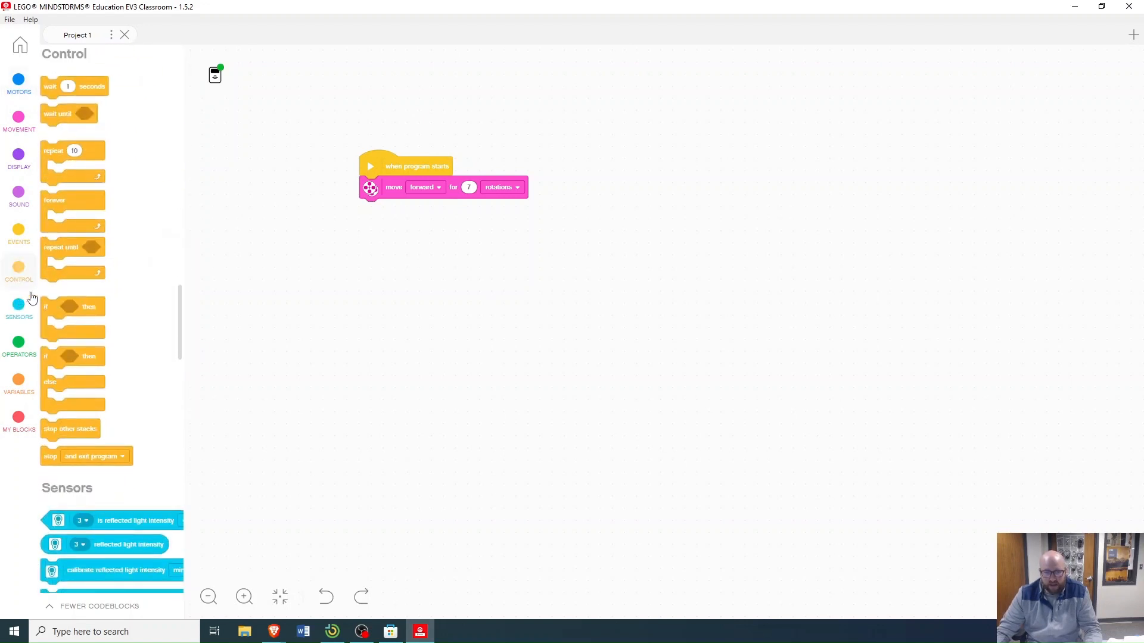
Attach a "stop and exit program" block beneath the move block and rename the project with the teacher's last name followed by "50 cm"
left_click_drag(69, 465, 427, 225)
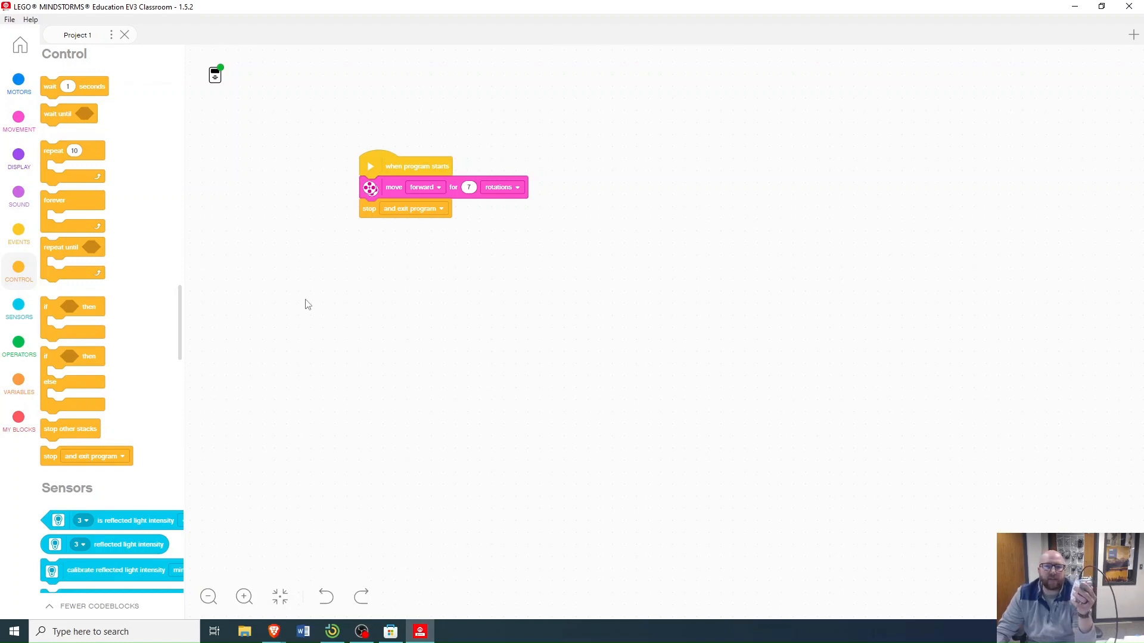
left_click(111, 35)
left_click(119, 67)
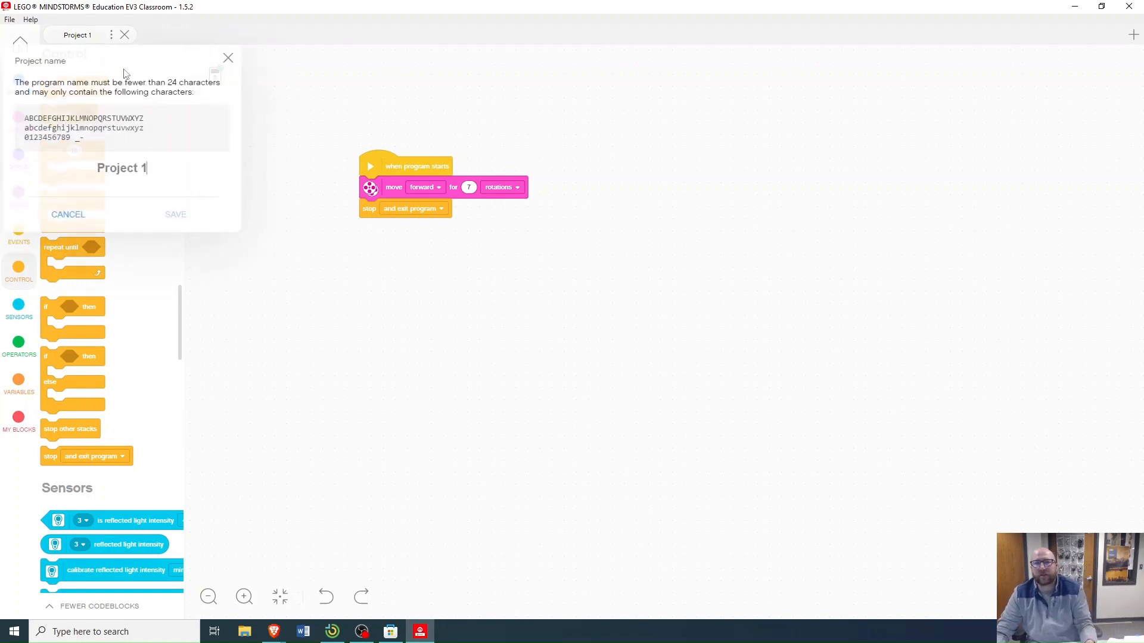
left_click_drag(150, 171, 66, 179)
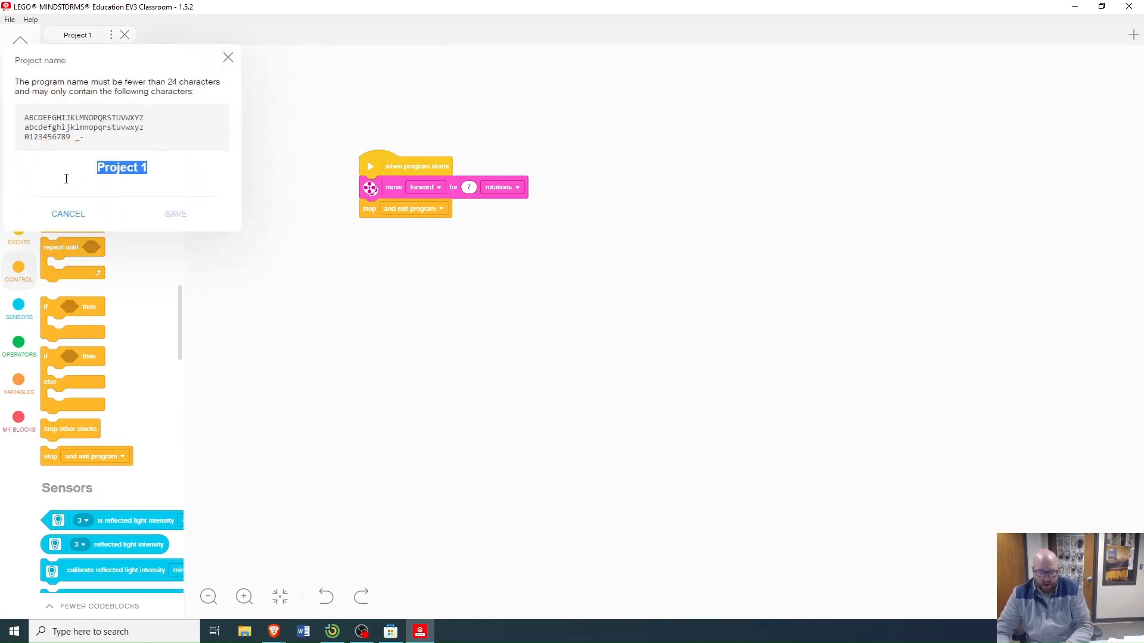
type("simon ")
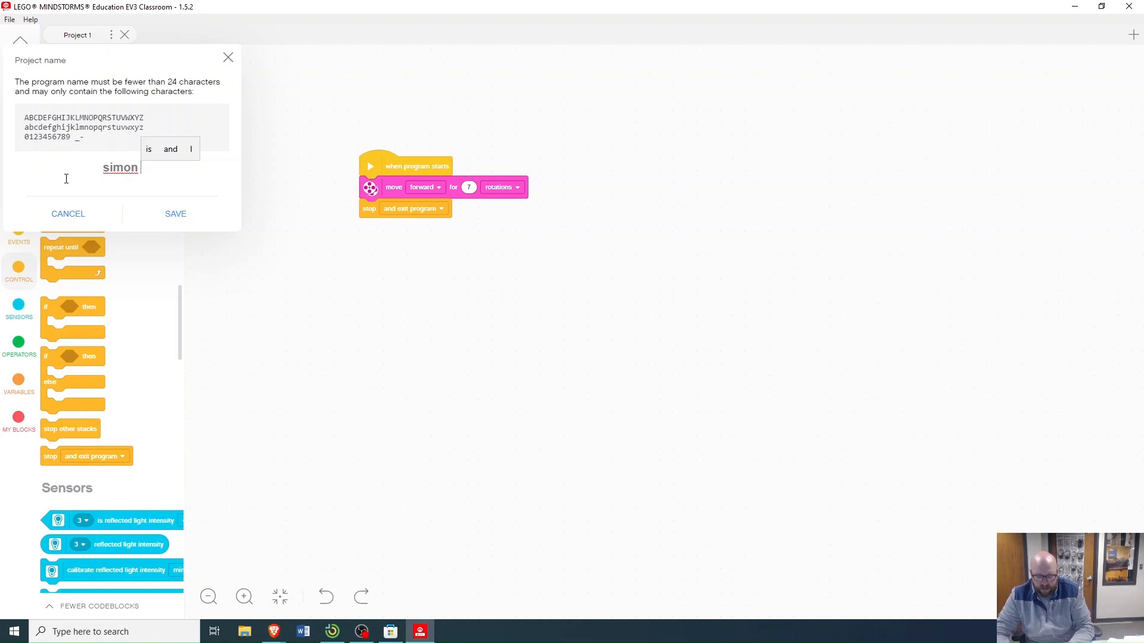
type("50 cm")
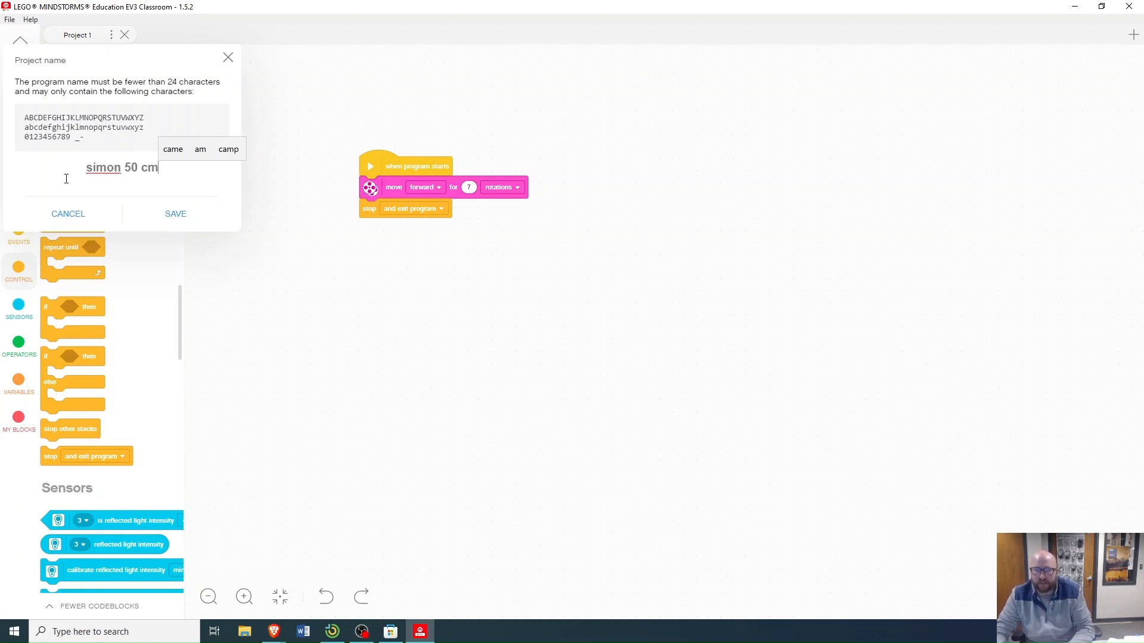
left_click(175, 214)
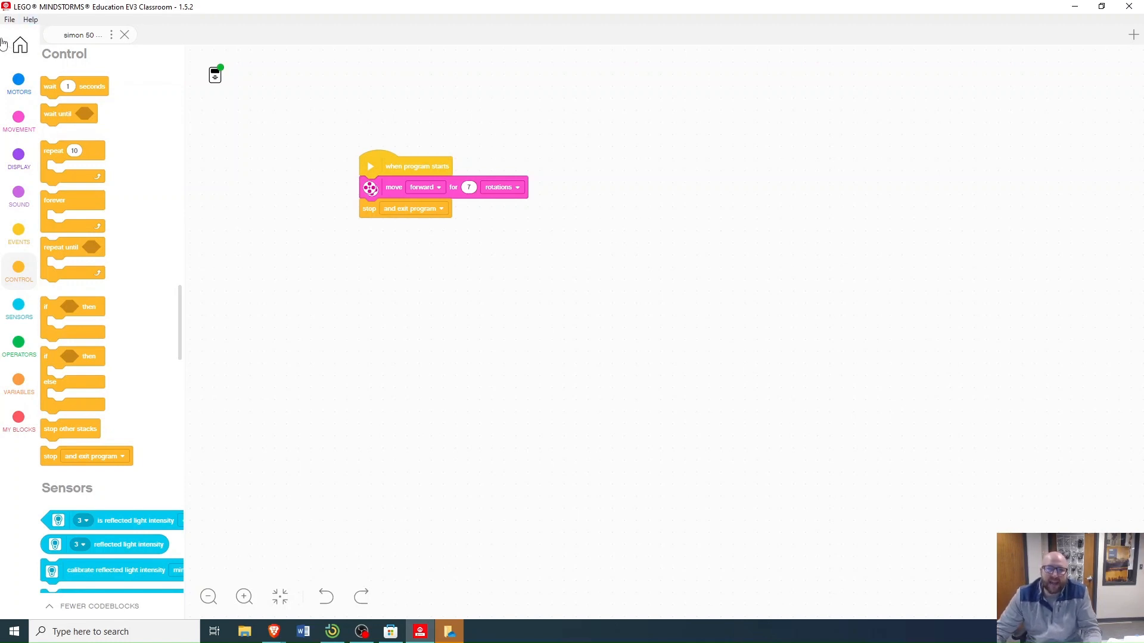
left_click(10, 22)
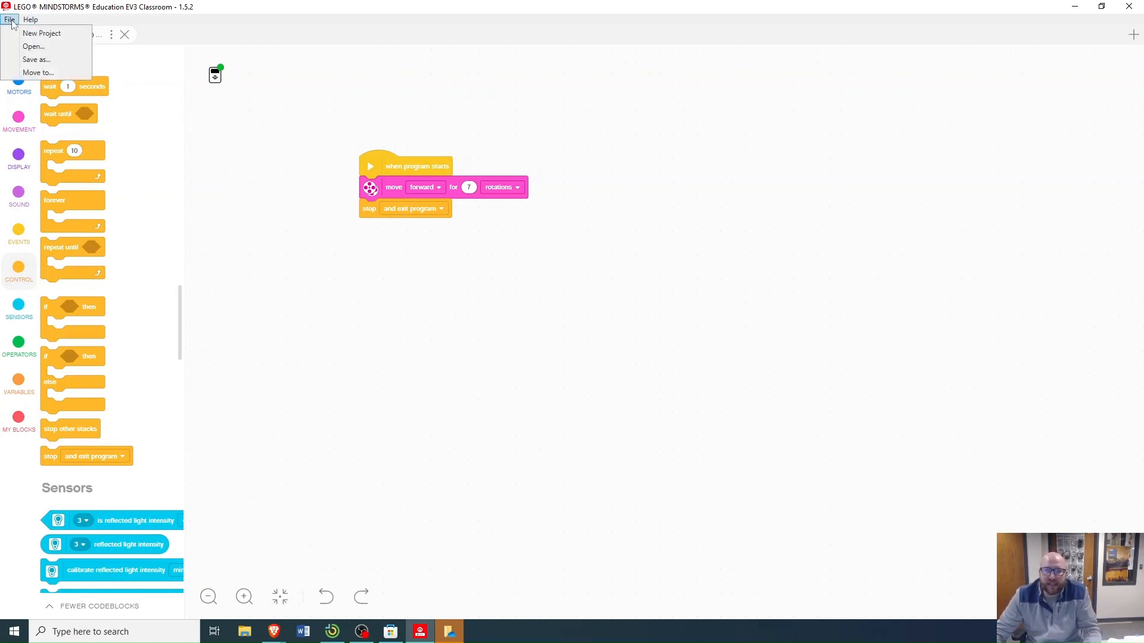
left_click(61, 60)
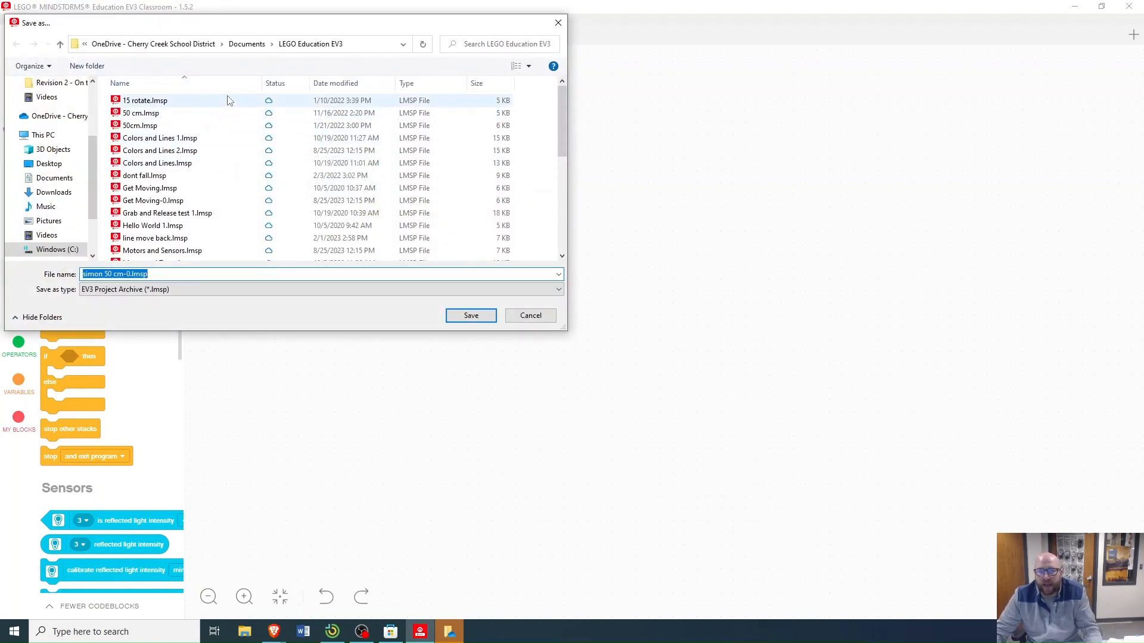
left_click(524, 316)
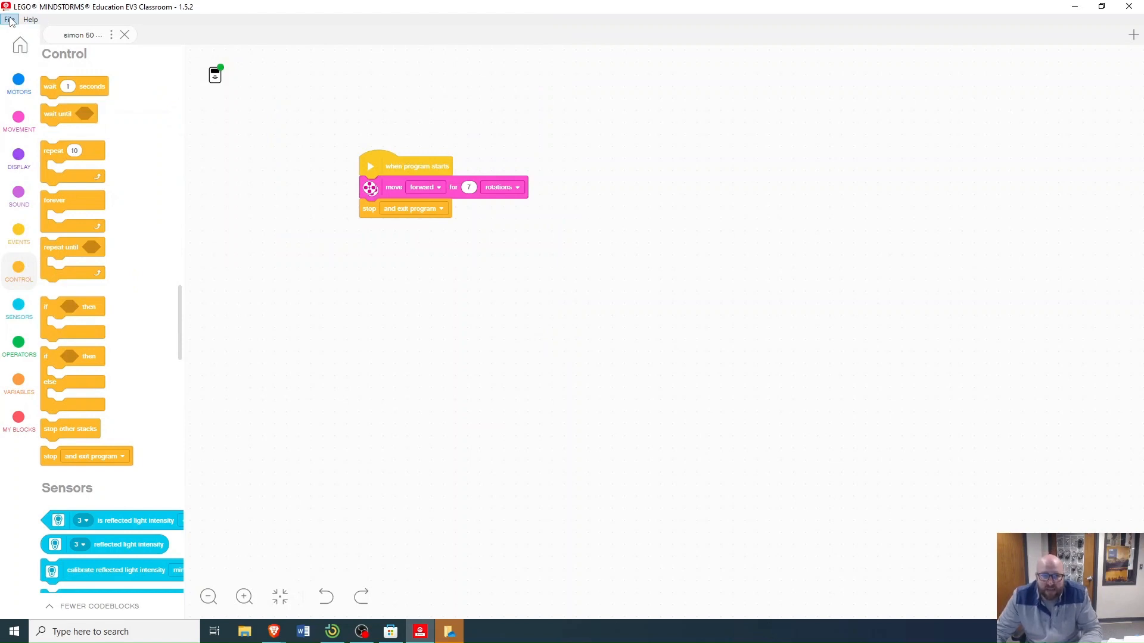
Save a copy of the project in the LEGO Education EV3 folder, ending the file name with "50 cm5.lmsp" instead of replacing the existing file
left_click(10, 20)
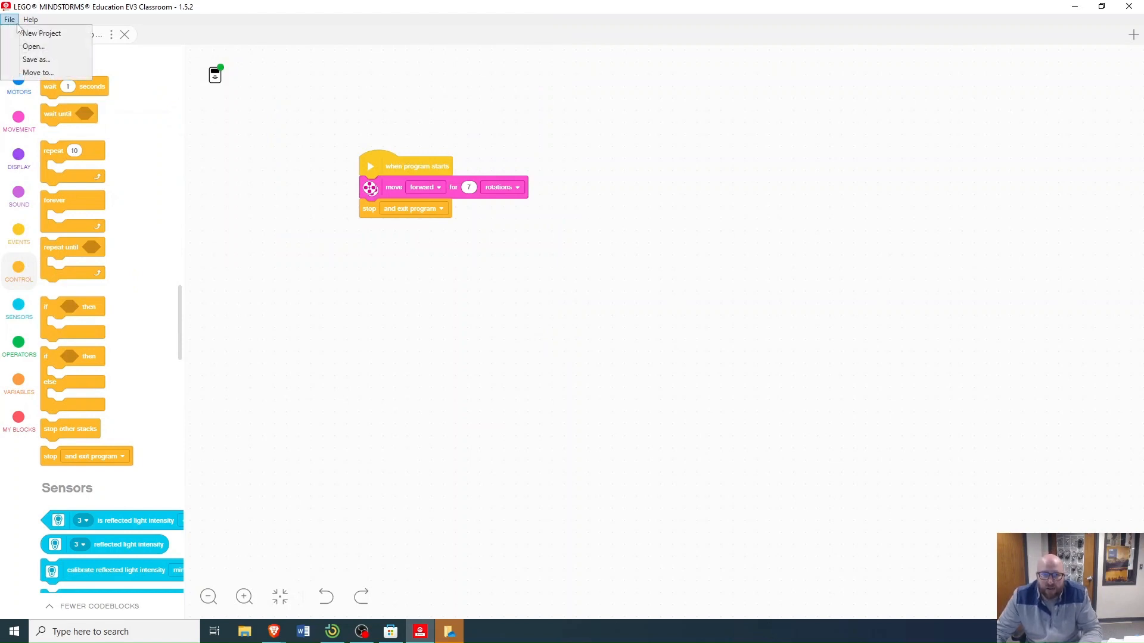
left_click(37, 59)
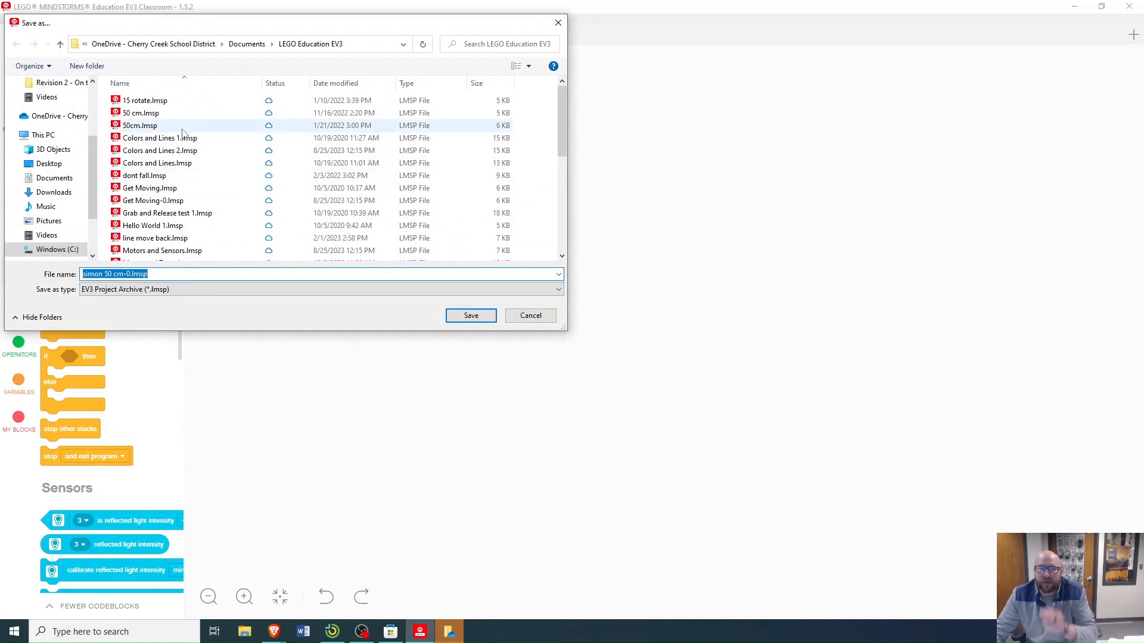
scroll(188, 154, "down", 5)
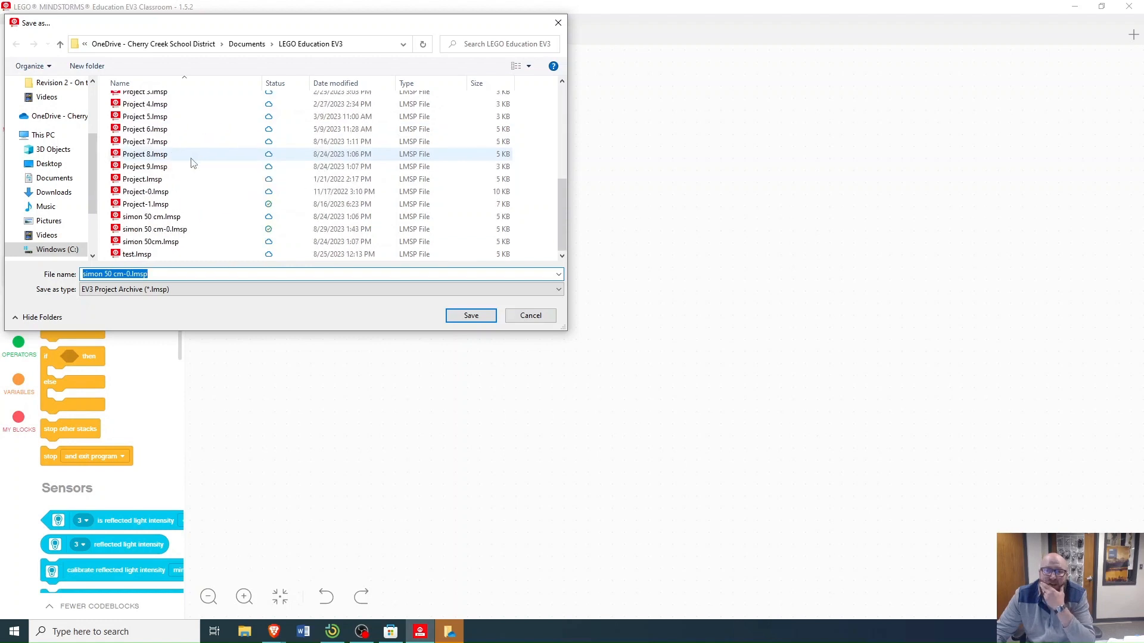
scroll(191, 161, "up", 5)
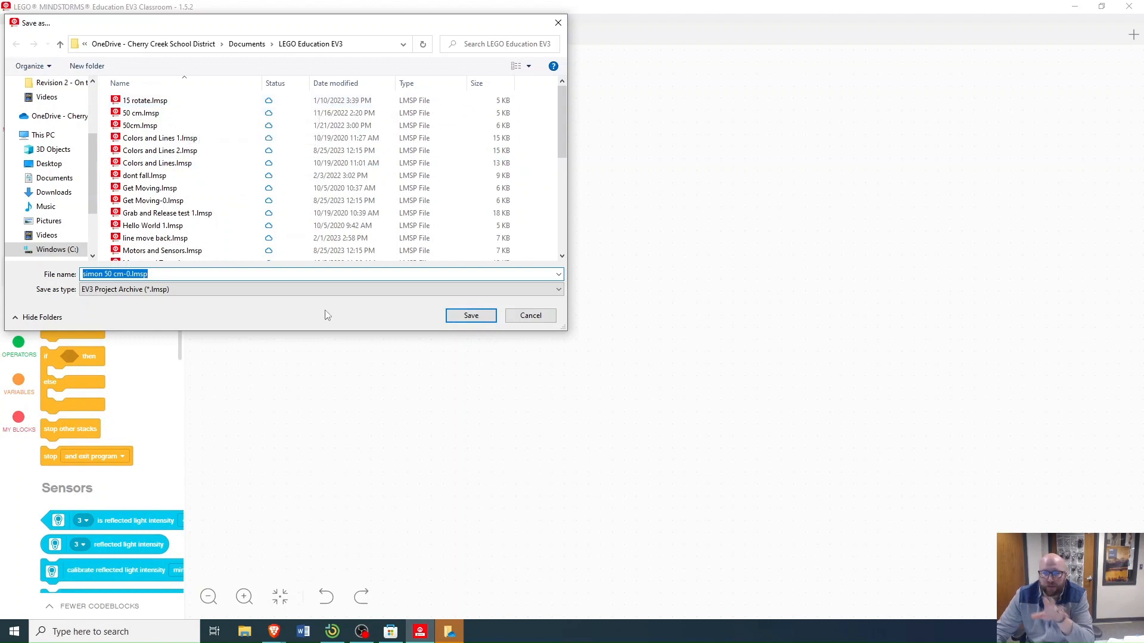
left_click(474, 317)
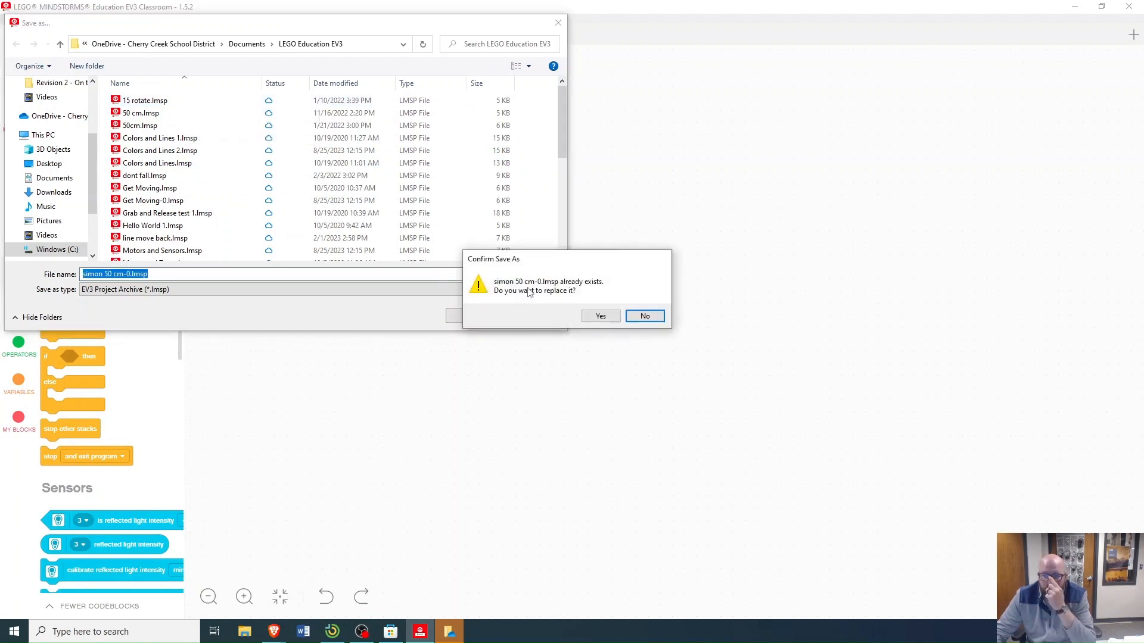
left_click(643, 317)
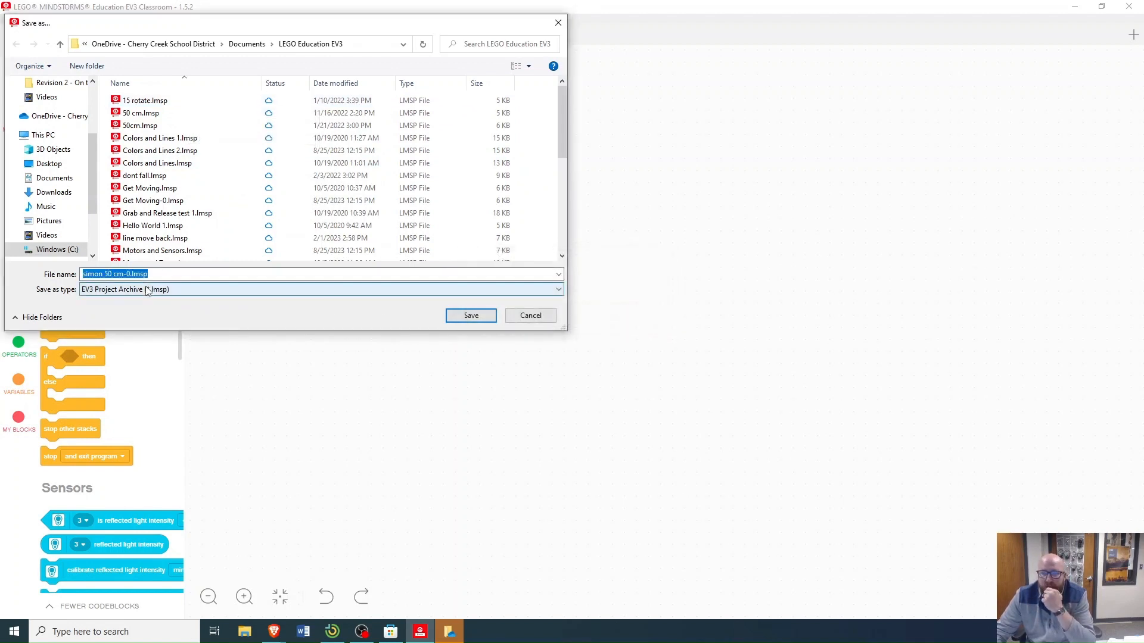
left_click(129, 273)
key("BackSpace")
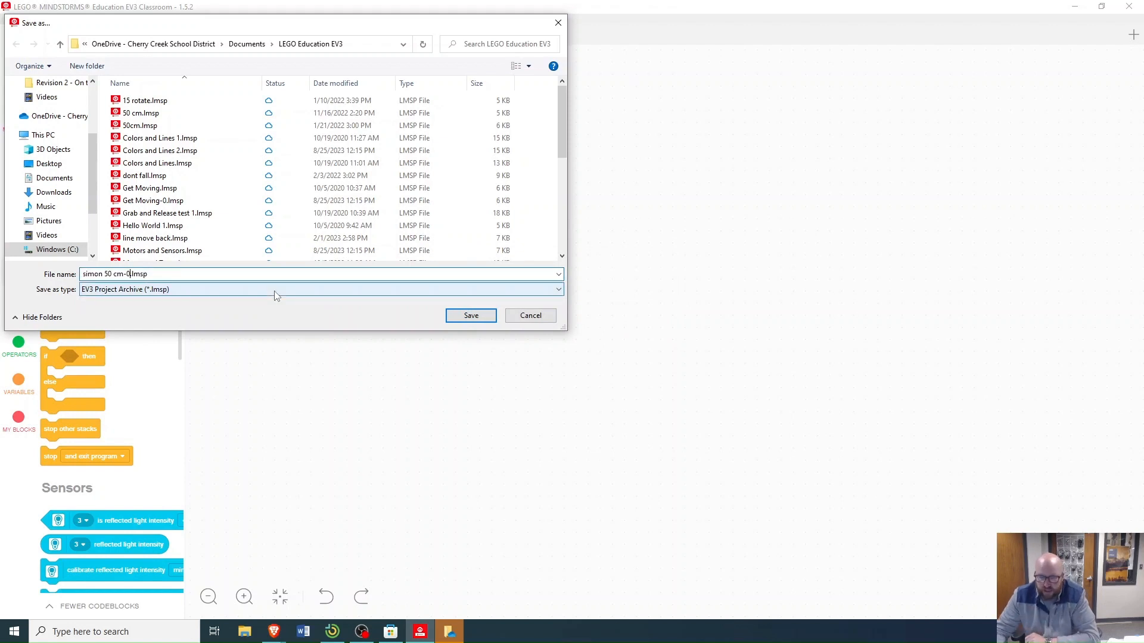
key("BackSpace")
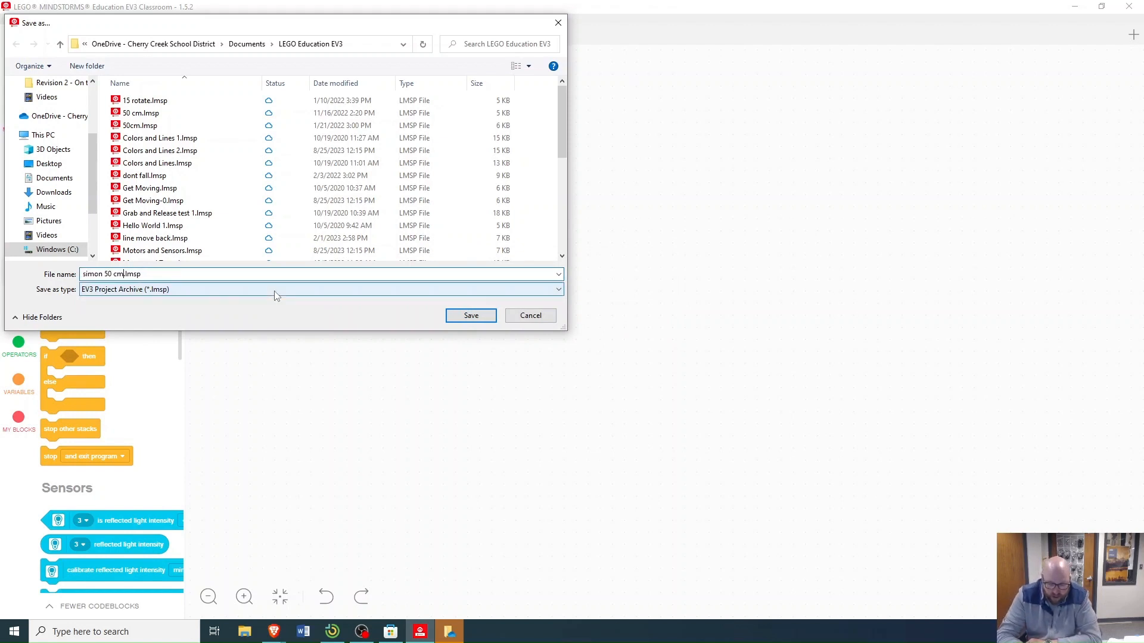
type("5")
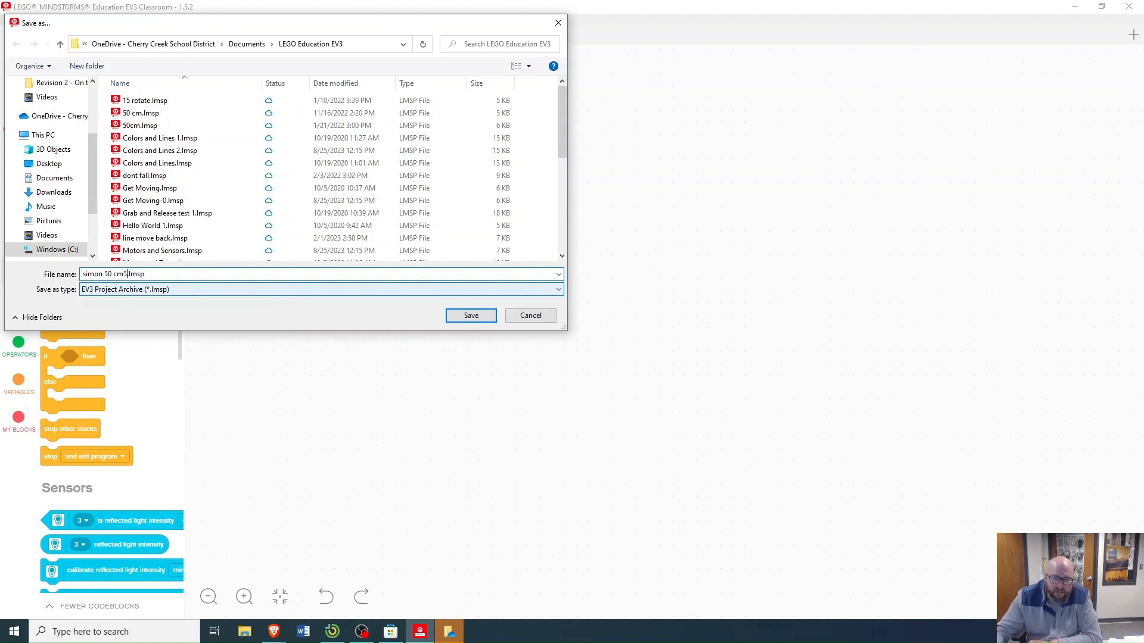
left_click(473, 317)
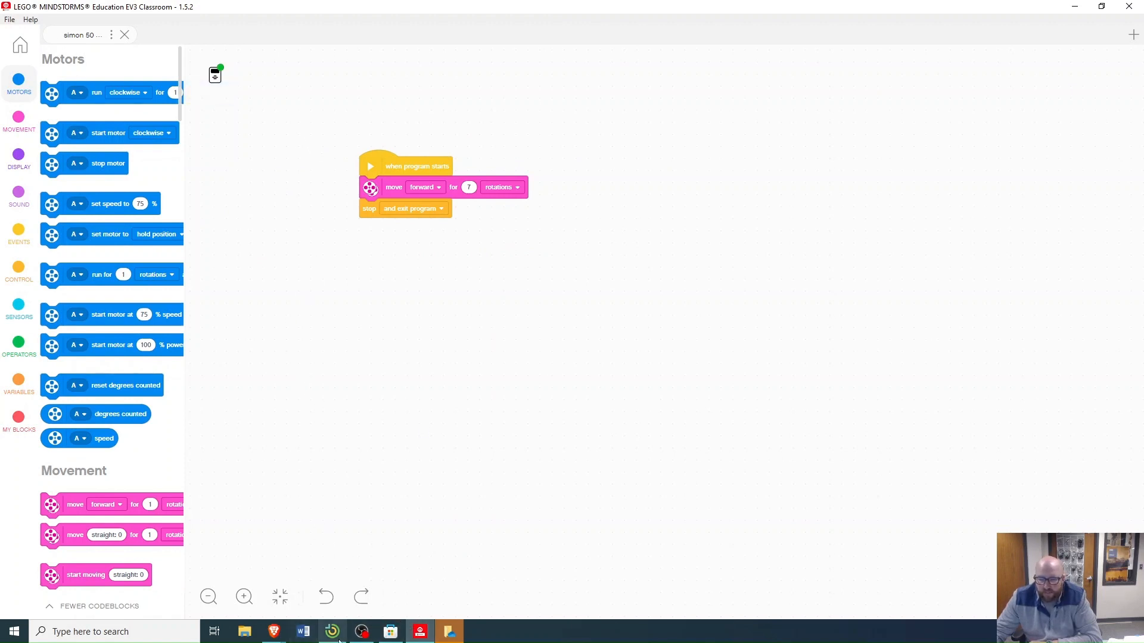
Switch to the course page in the browser, return to the Robotics folder and expand the Robotics Code Turn in Folder
left_click_drag(811, 5, 750, 238)
left_click(906, 165)
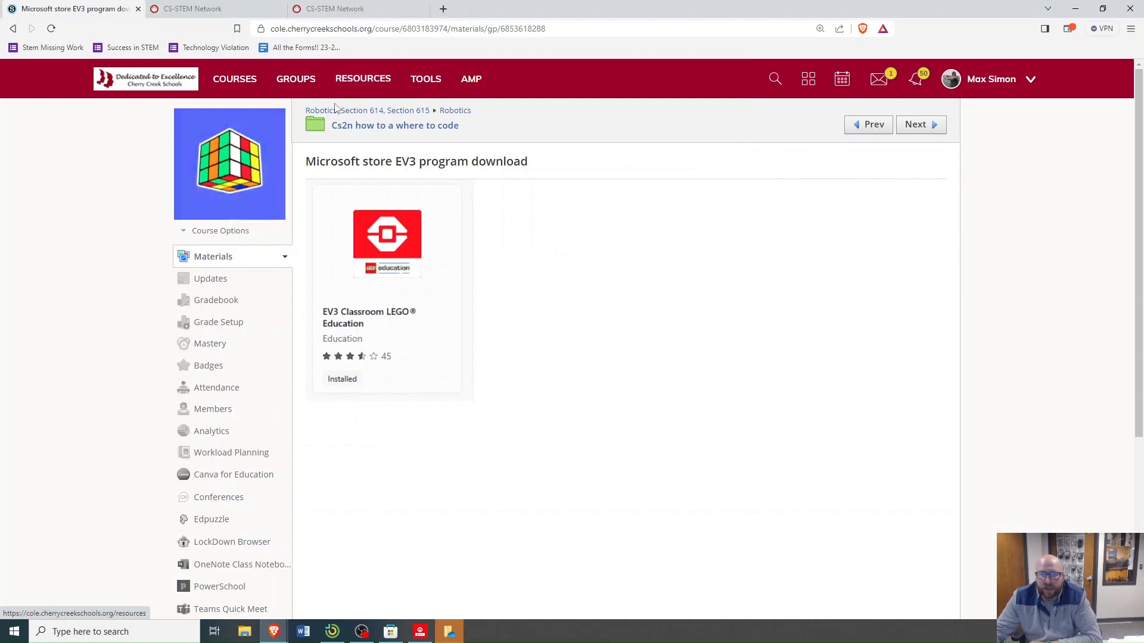
left_click(353, 130)
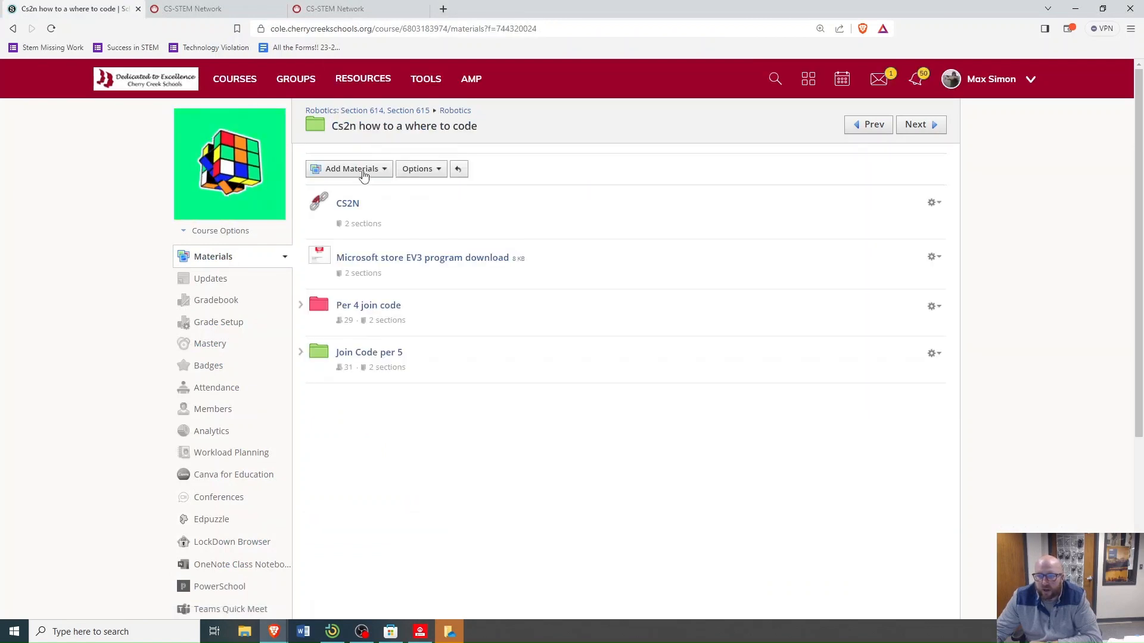
left_click(451, 112)
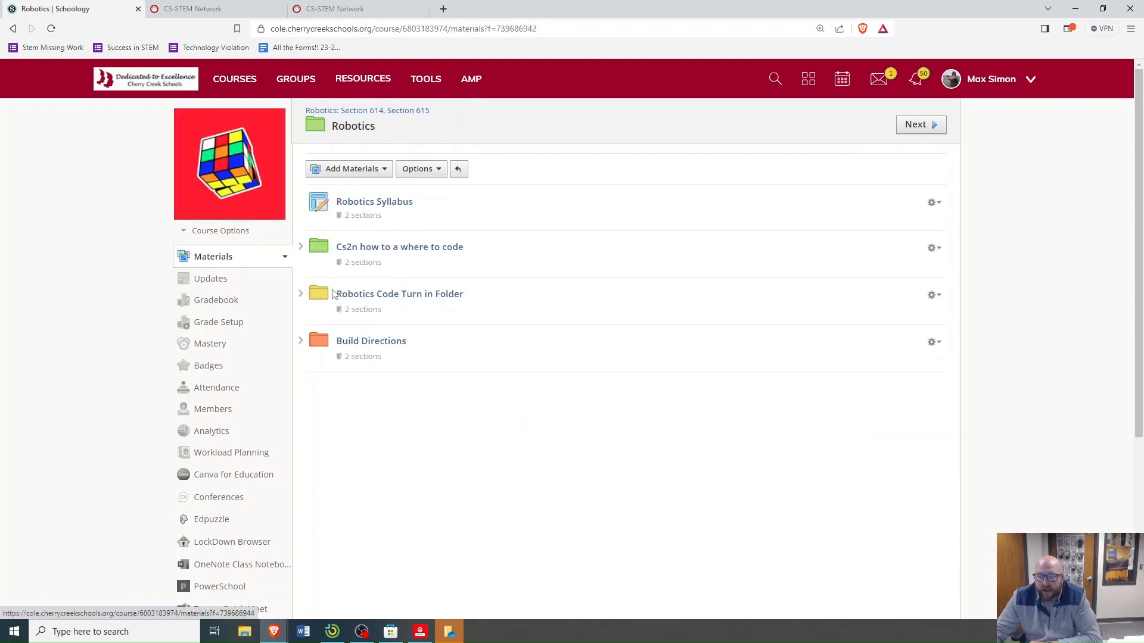
left_click(300, 294)
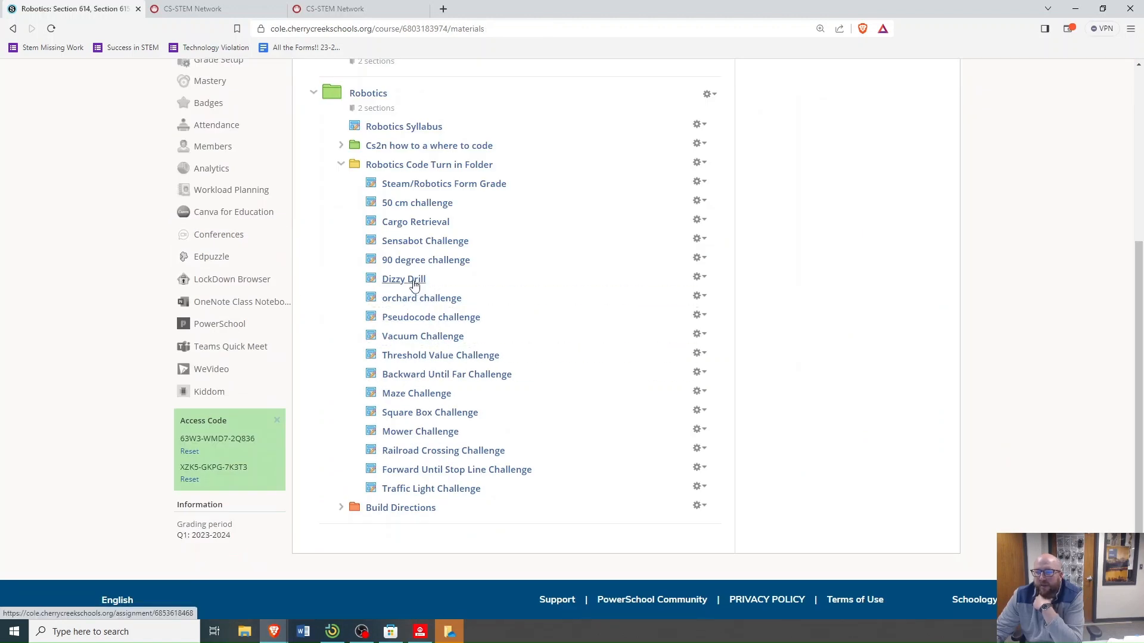
Open the Dizzy Drill assignment and examine its Submissions section
left_click(411, 282)
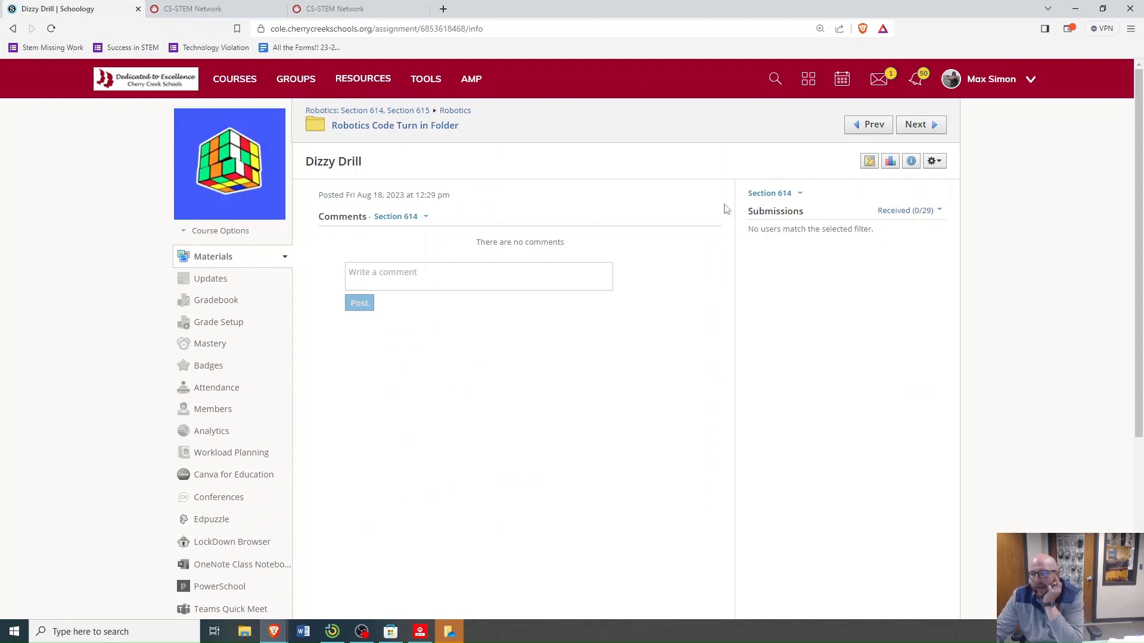
left_click_drag(805, 213, 766, 216)
left_click(810, 212)
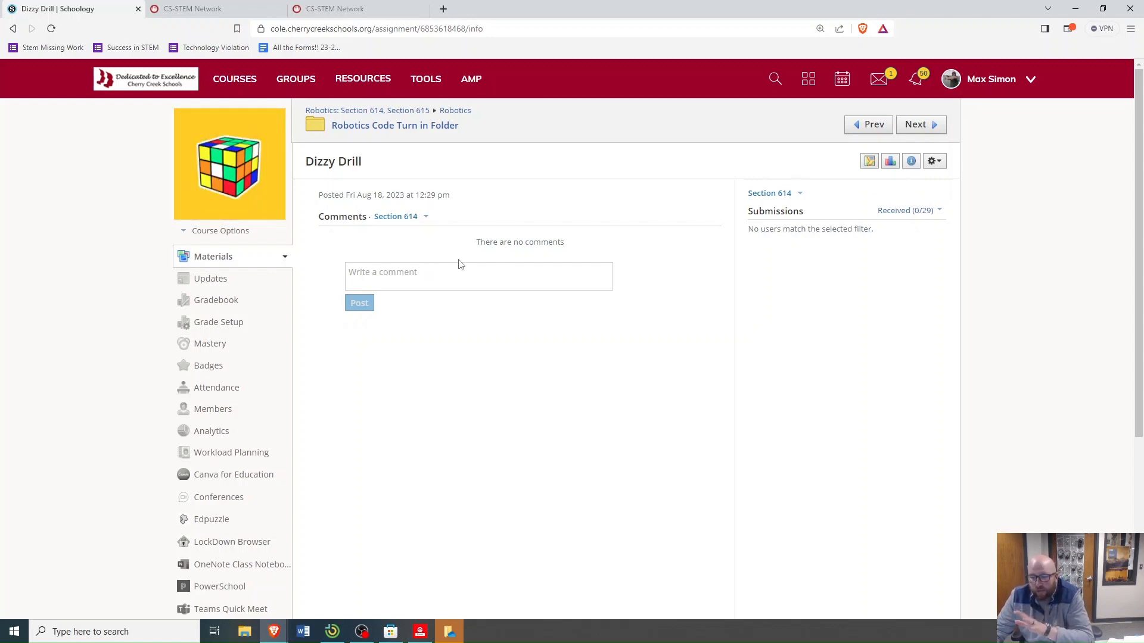
Switch to EV3 Classroom to check the project's naming options, and return to the browser to highlight the Dizzy Drill assignment title
right_click(448, 638)
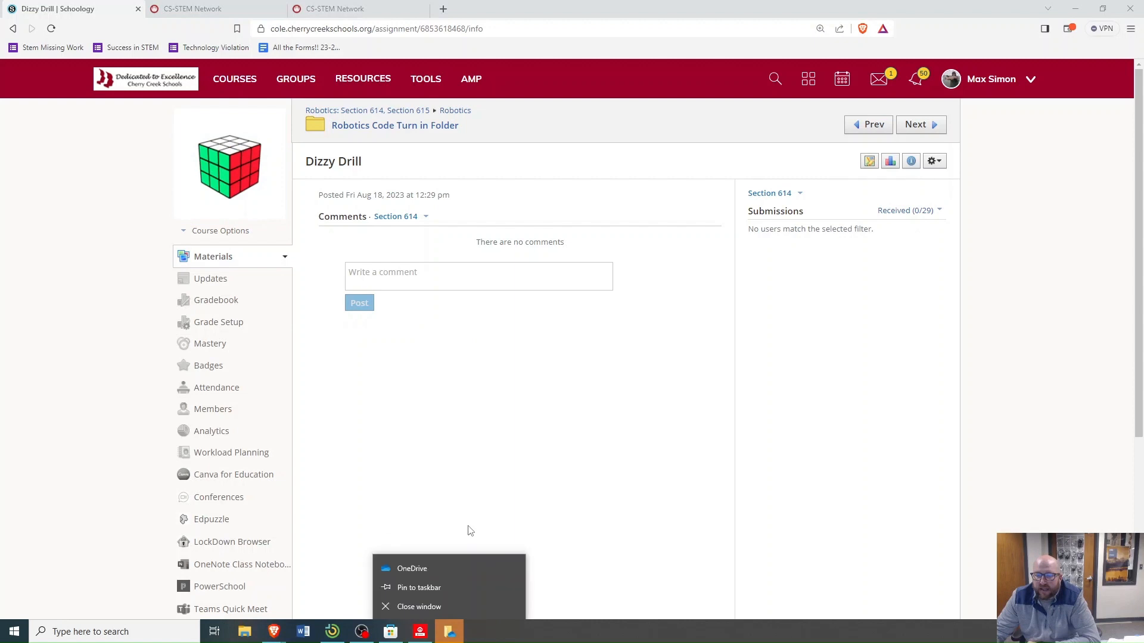
left_click(421, 608)
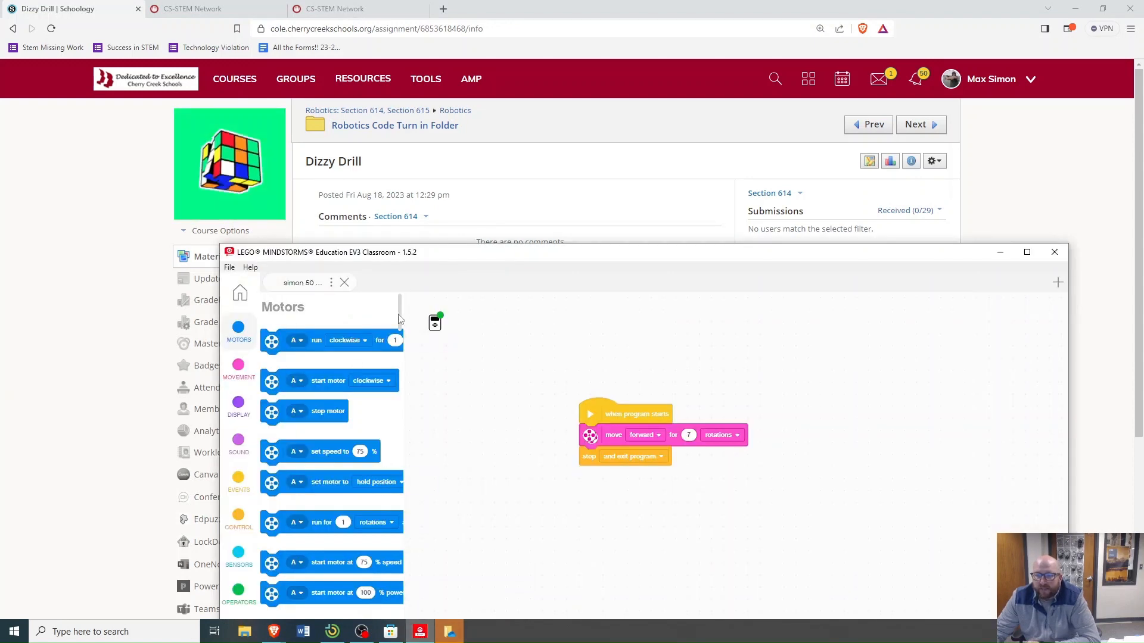
left_click(332, 283)
left_click(470, 332)
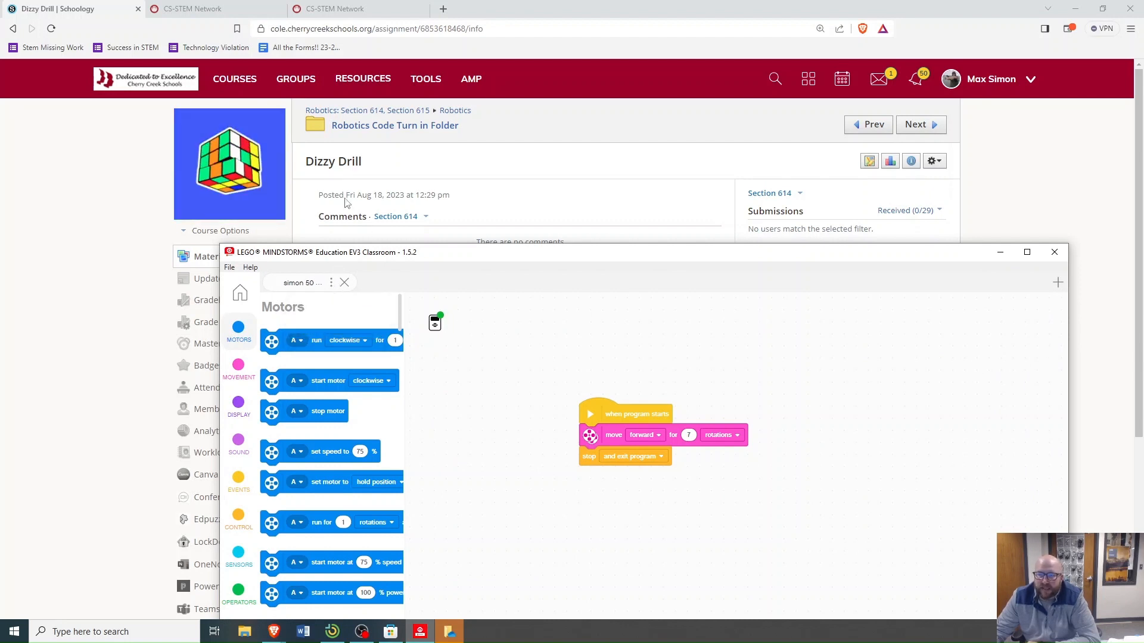
left_click_drag(314, 161, 389, 171)
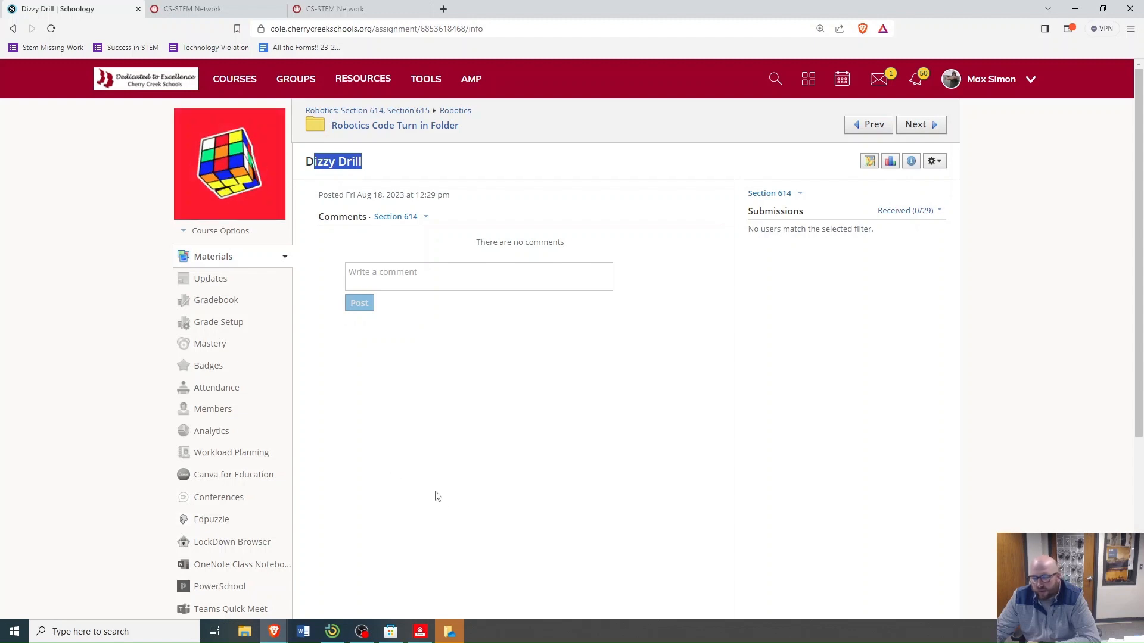